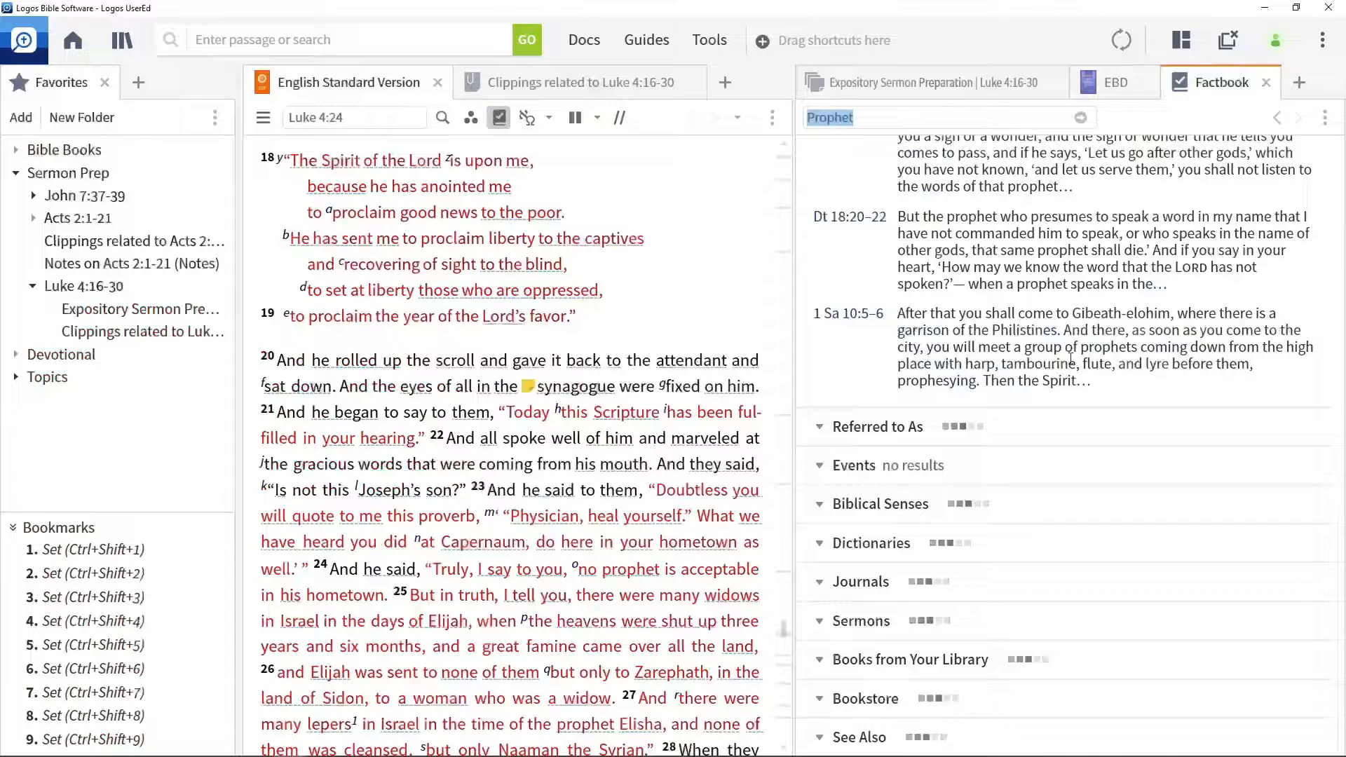
Step: Open the Prophets article of the Lexham Theological Workbook from the Factbook's further reading and read through its concept summary
scroll(1070, 358, up, 5)
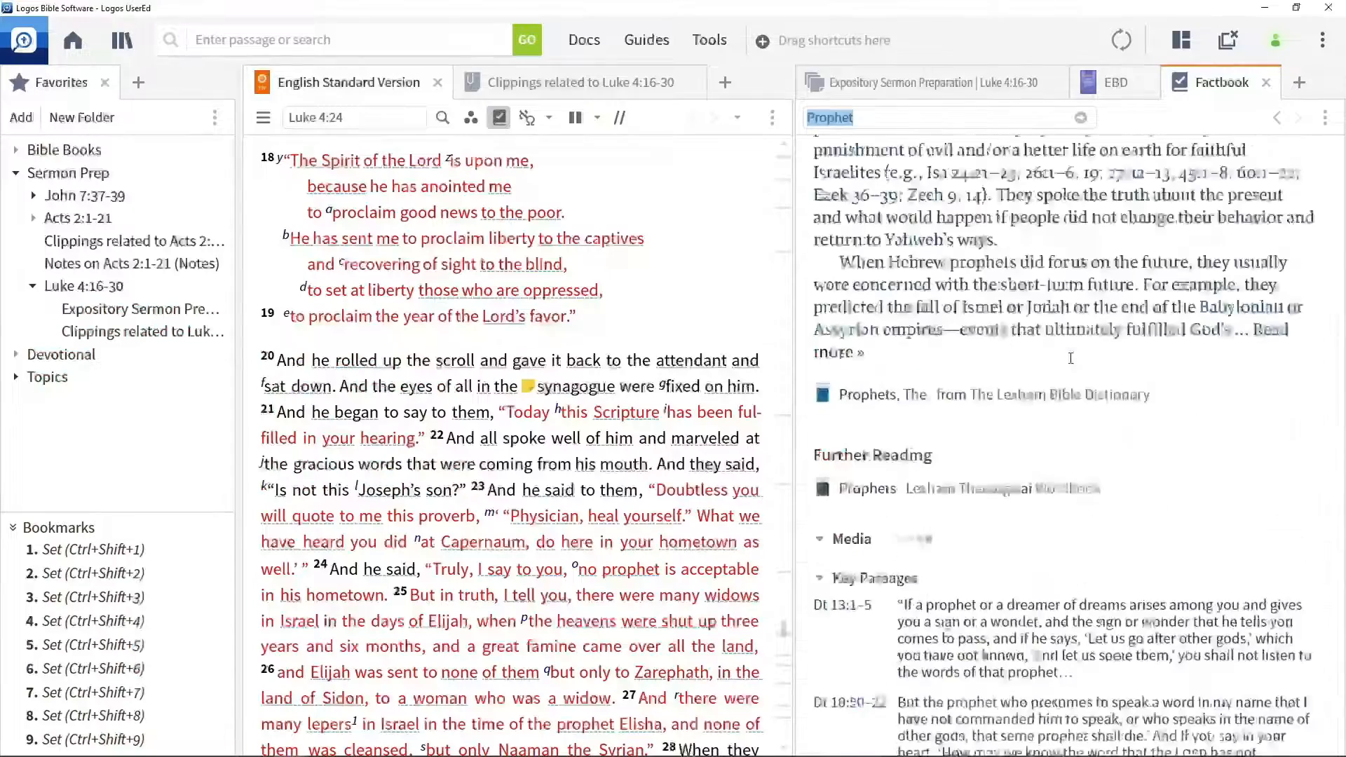
scroll(1070, 358, up, 4)
scroll(1071, 358, down, 3)
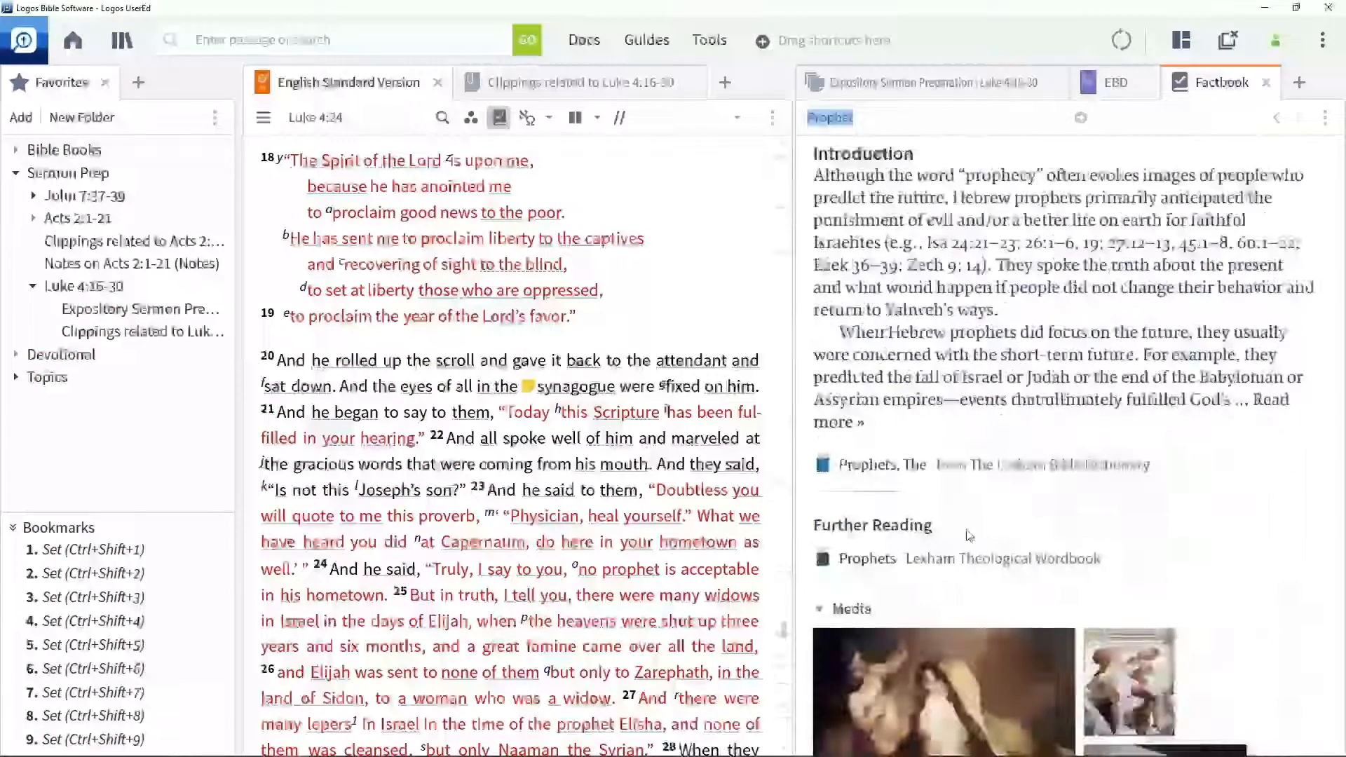
click(881, 565)
scroll(592, 488, down, 5)
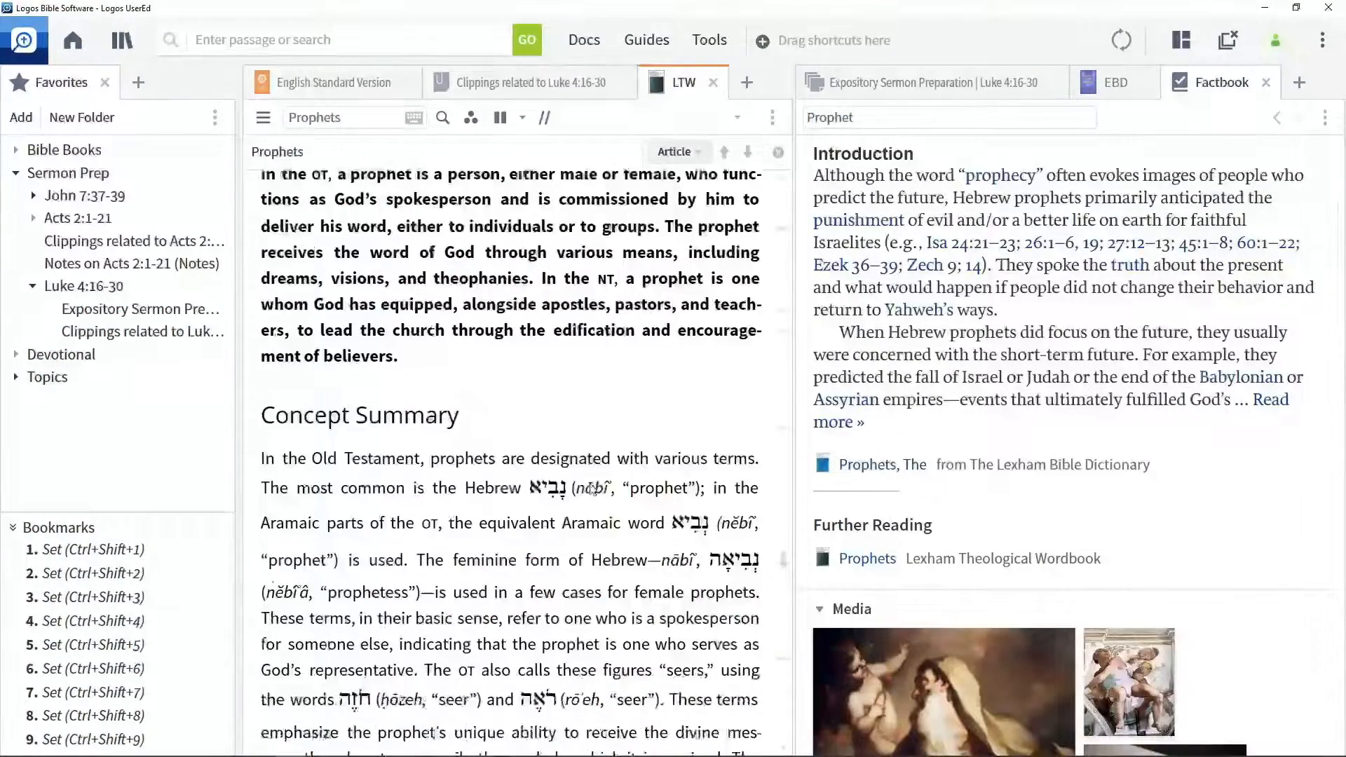
scroll(592, 488, down, 6)
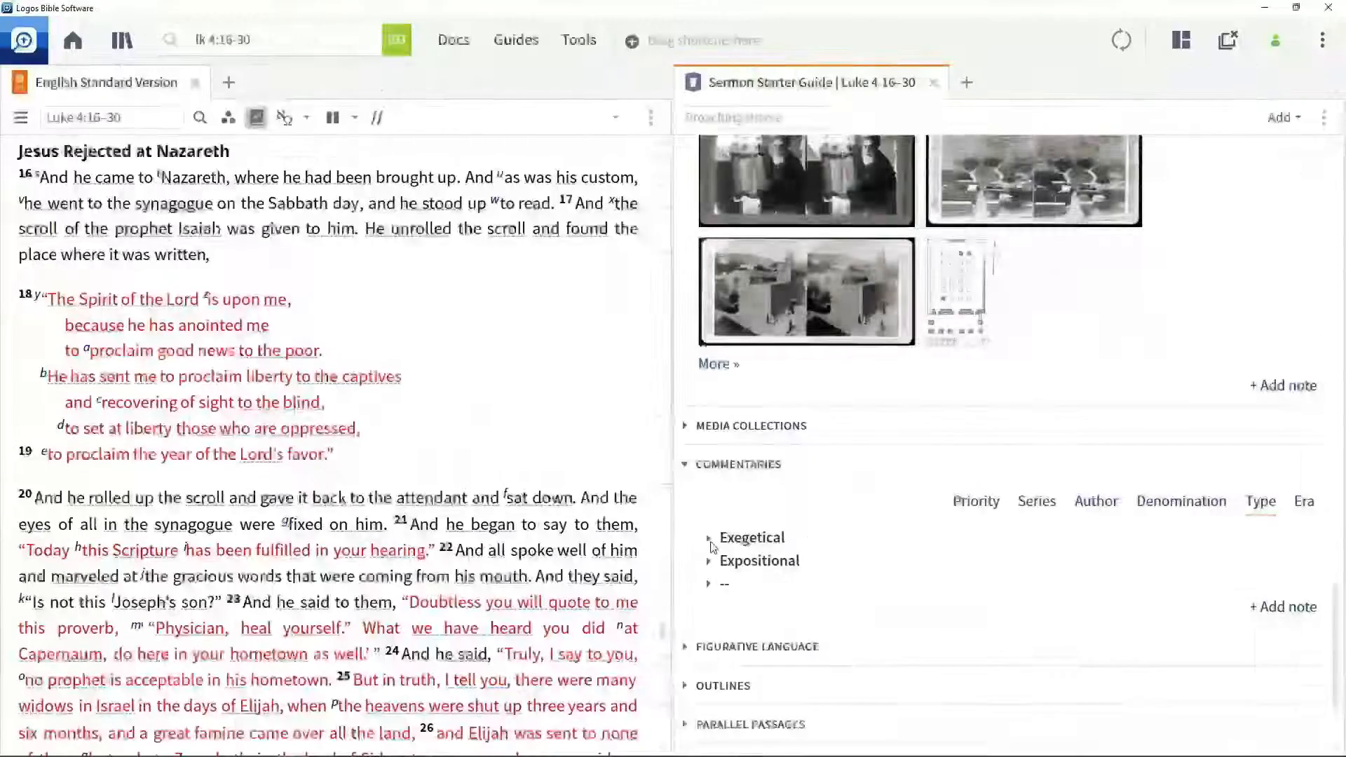
Step: Expand the exegetical commentaries in the Sermon Starter Guide and open the TNTC commentary on Luke 4:16–30
click(707, 538)
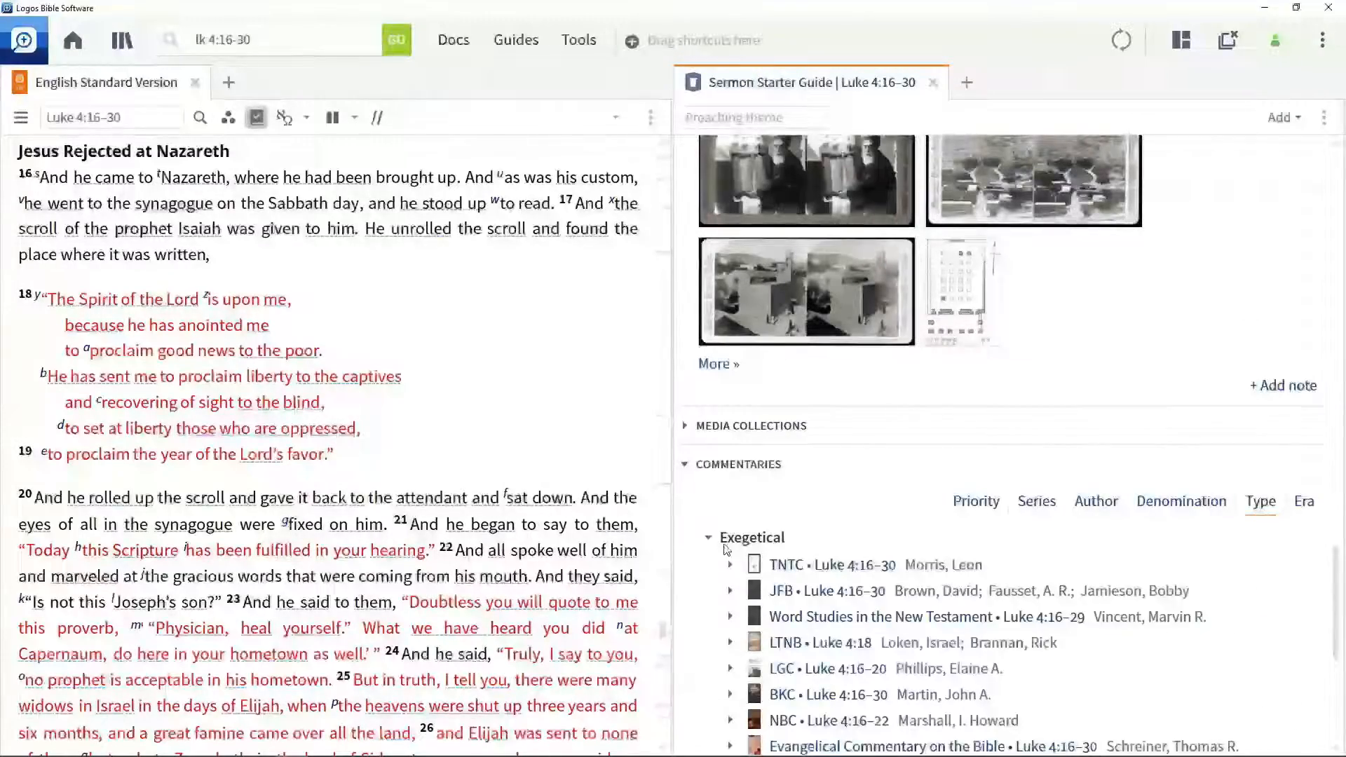
click(857, 566)
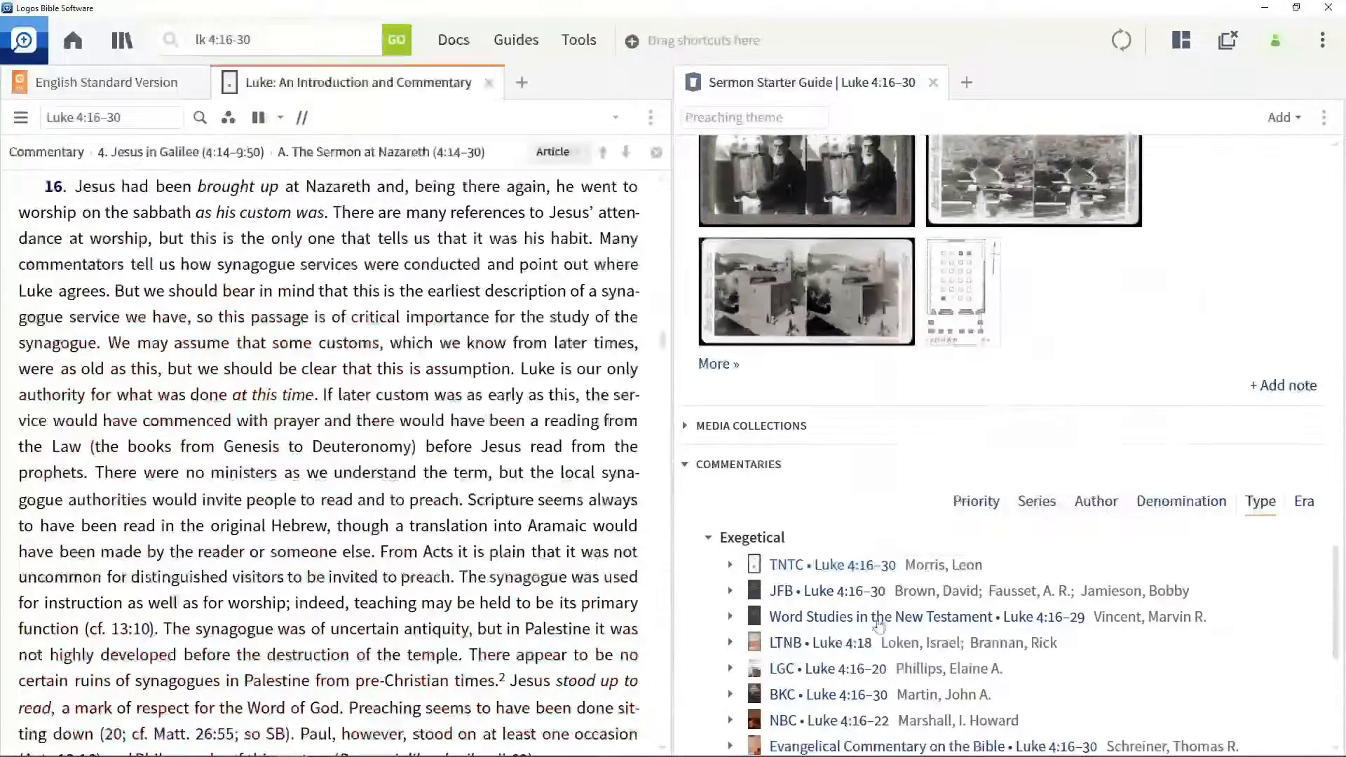
scroll(902, 633, down, 5)
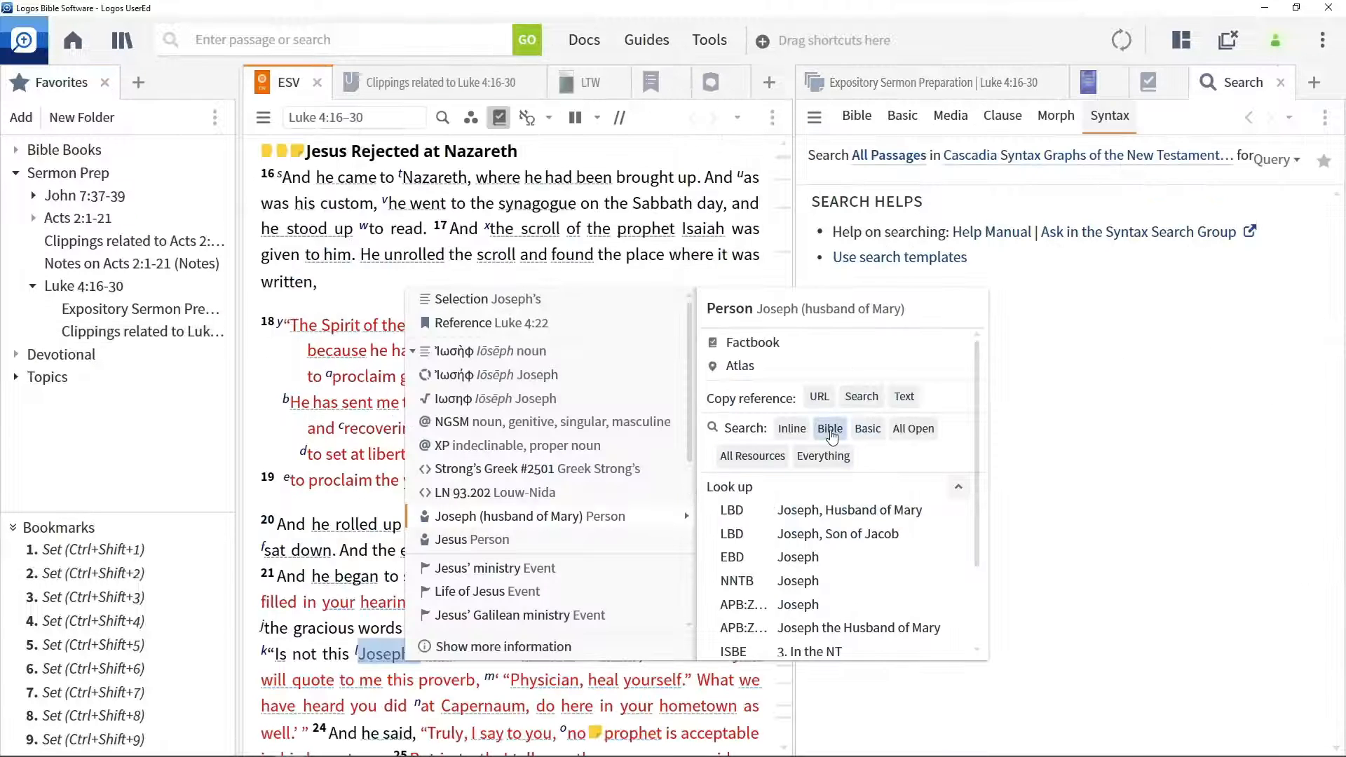
Step: Search the Bible for the person Joseph (husband of Mary) from Luke 4:22 and look through the matching verses
click(832, 437)
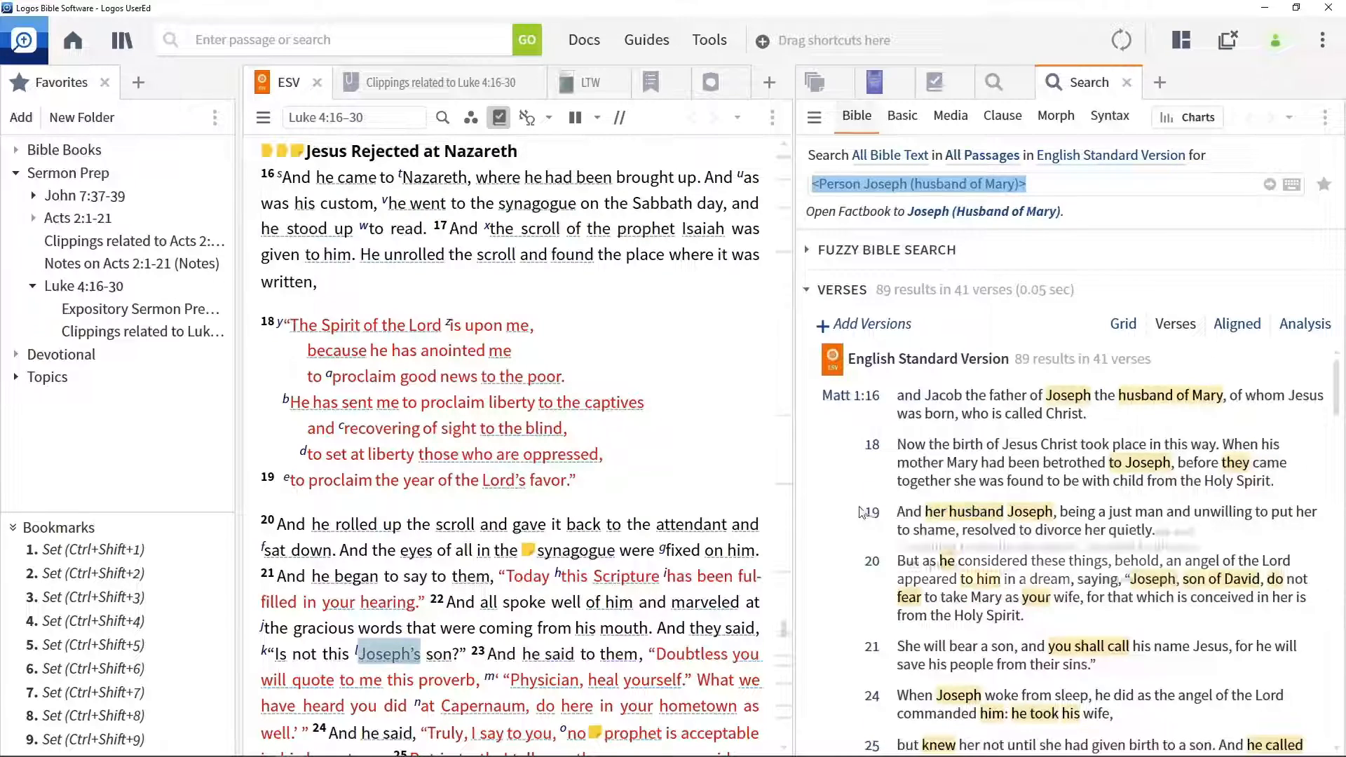
scroll(840, 523, down, 5)
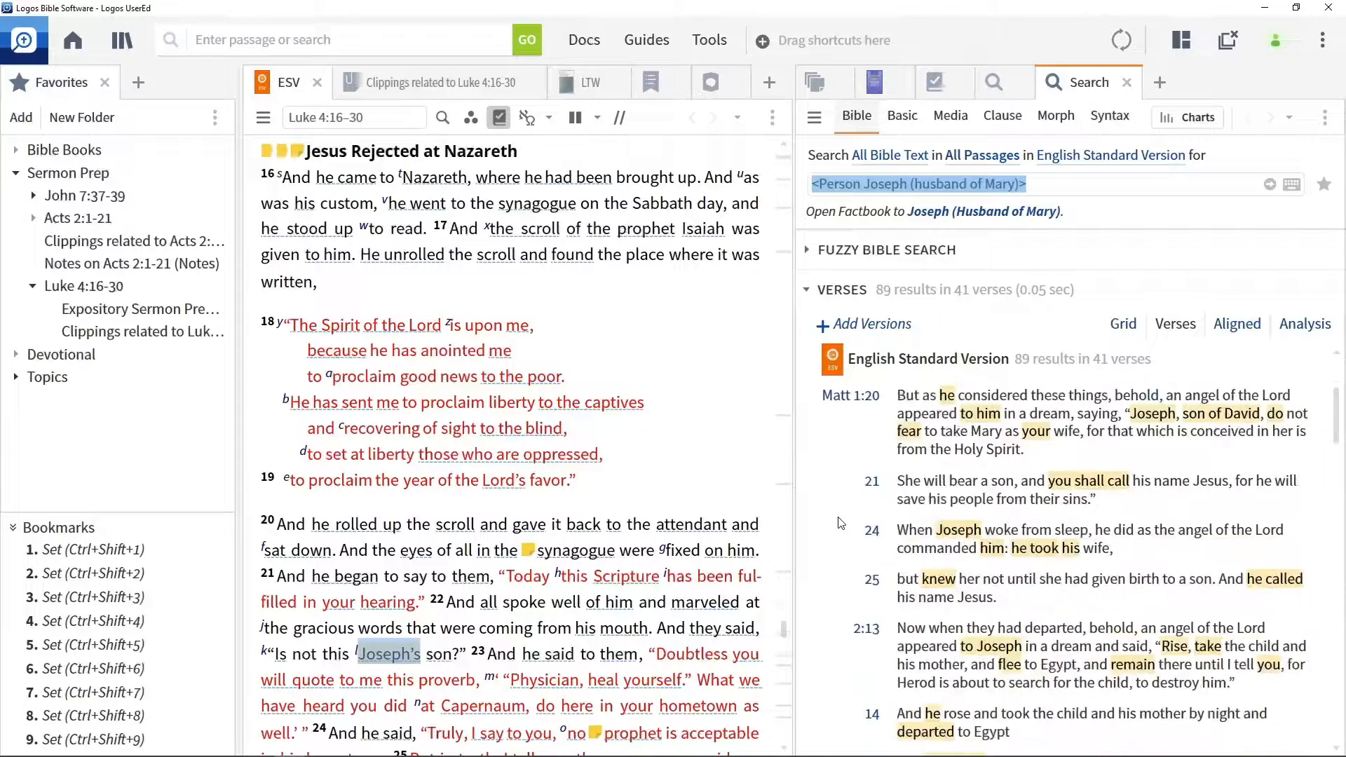
scroll(840, 523, down, 3)
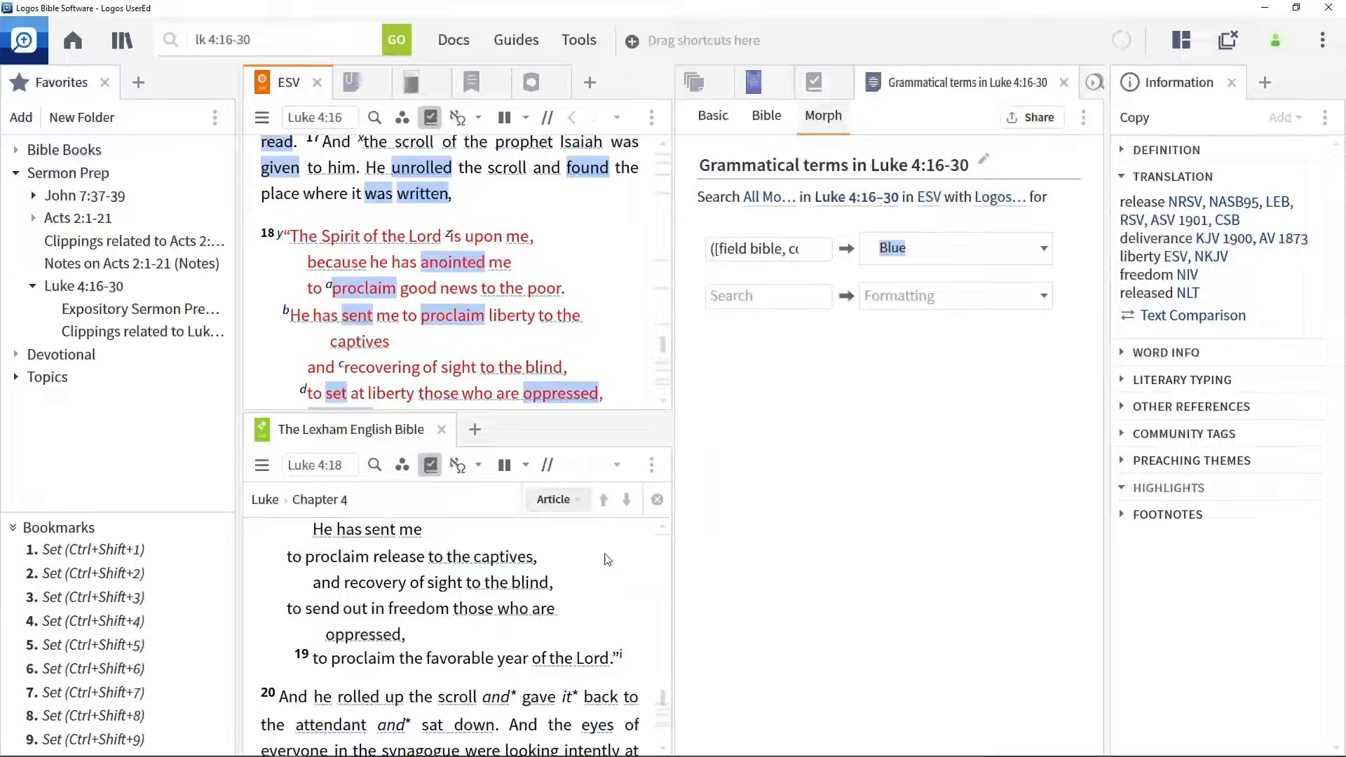
Step: Bring up the study options for the word "liberty" in Luke 4:18 of the ESV
right_click(527, 320)
mouse_move(631, 334)
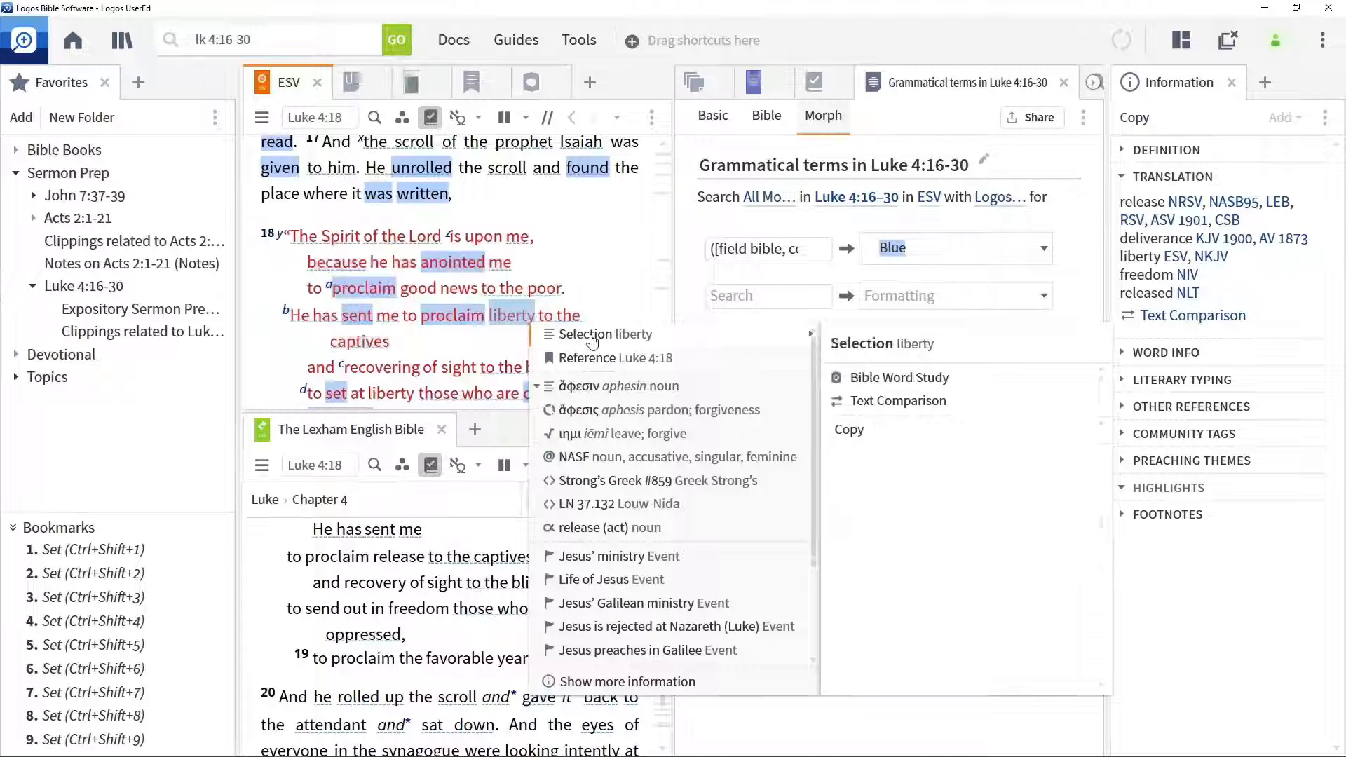
click(898, 554)
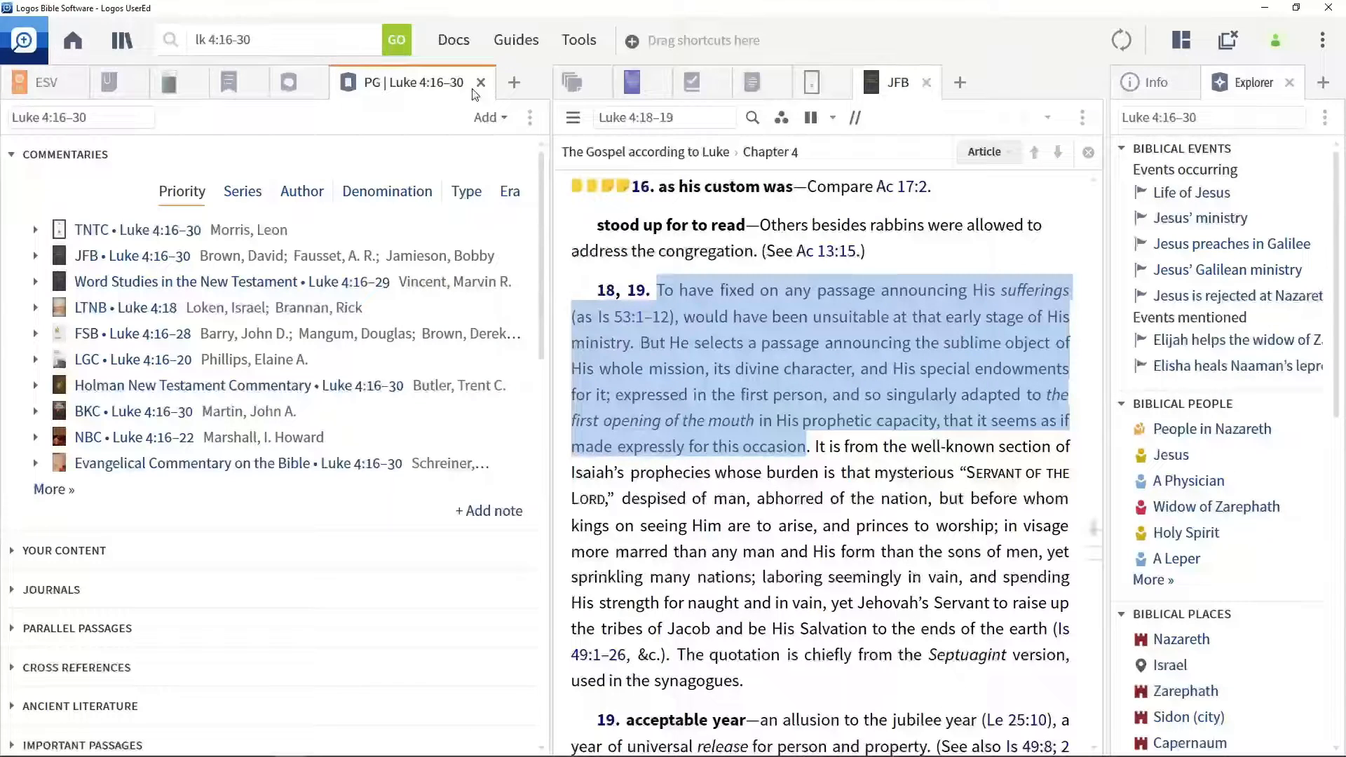
Step: Group the Passage Guide's commentaries on Luke 4:16–30 by type
click(467, 200)
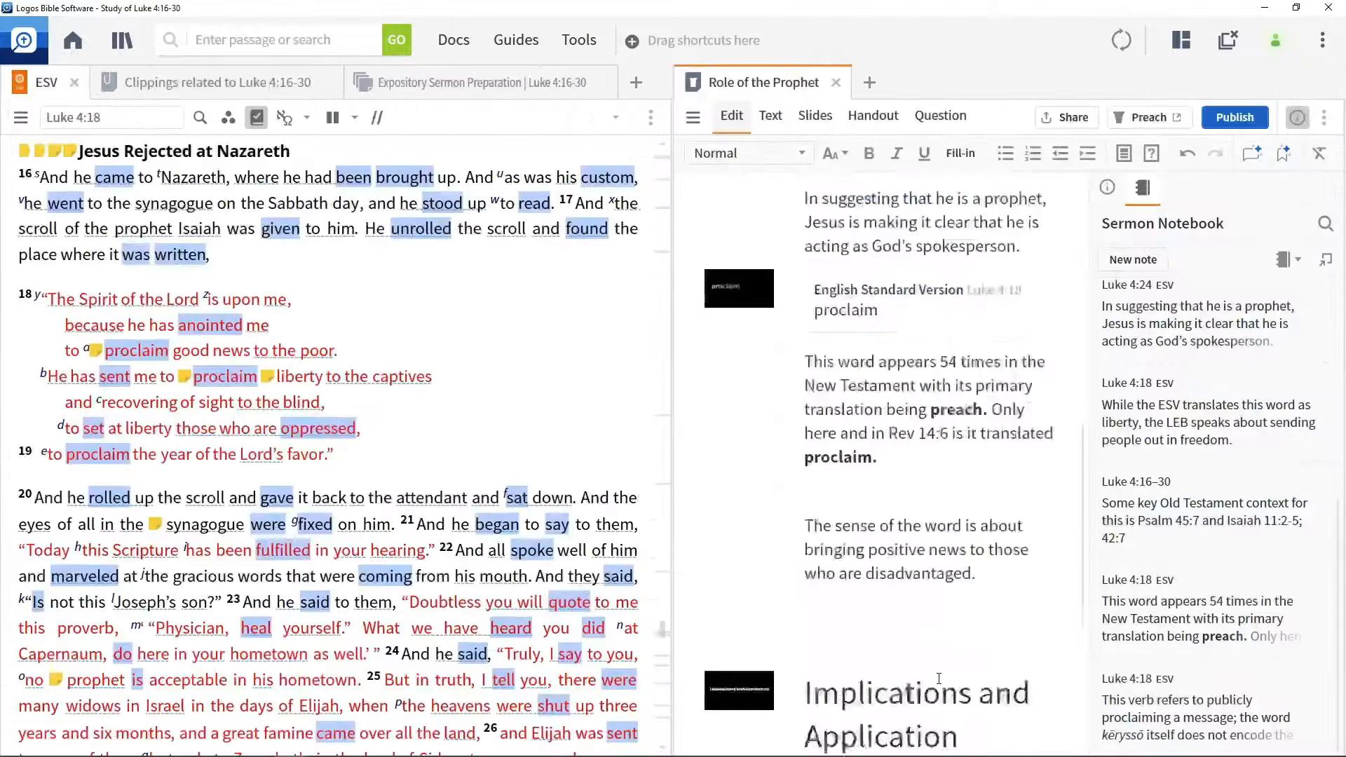
Step: Add a blank line below the sermon heading "Jesus changes everything" and pick the Luke 4:18 note about liberty from the sermon notebook
scroll(925, 550, down, 4)
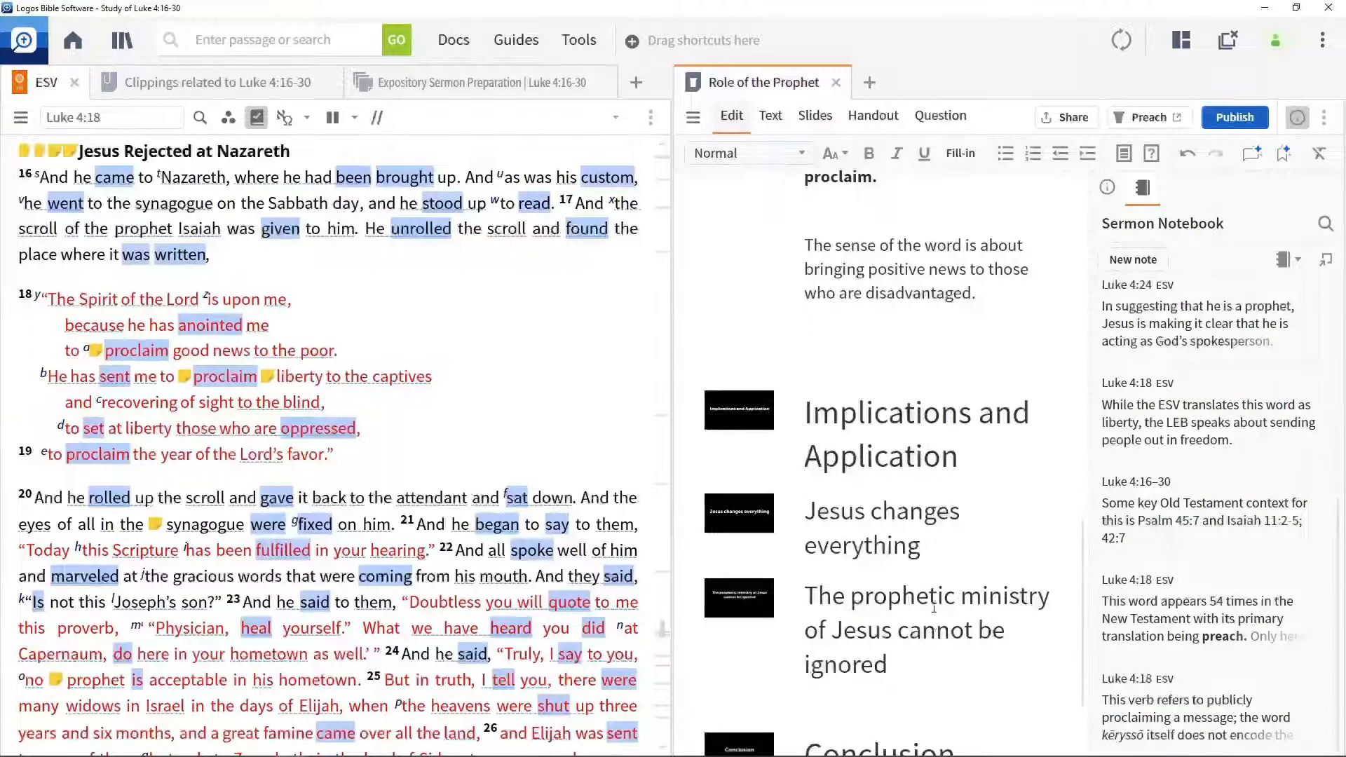
click(925, 550)
key(Return)
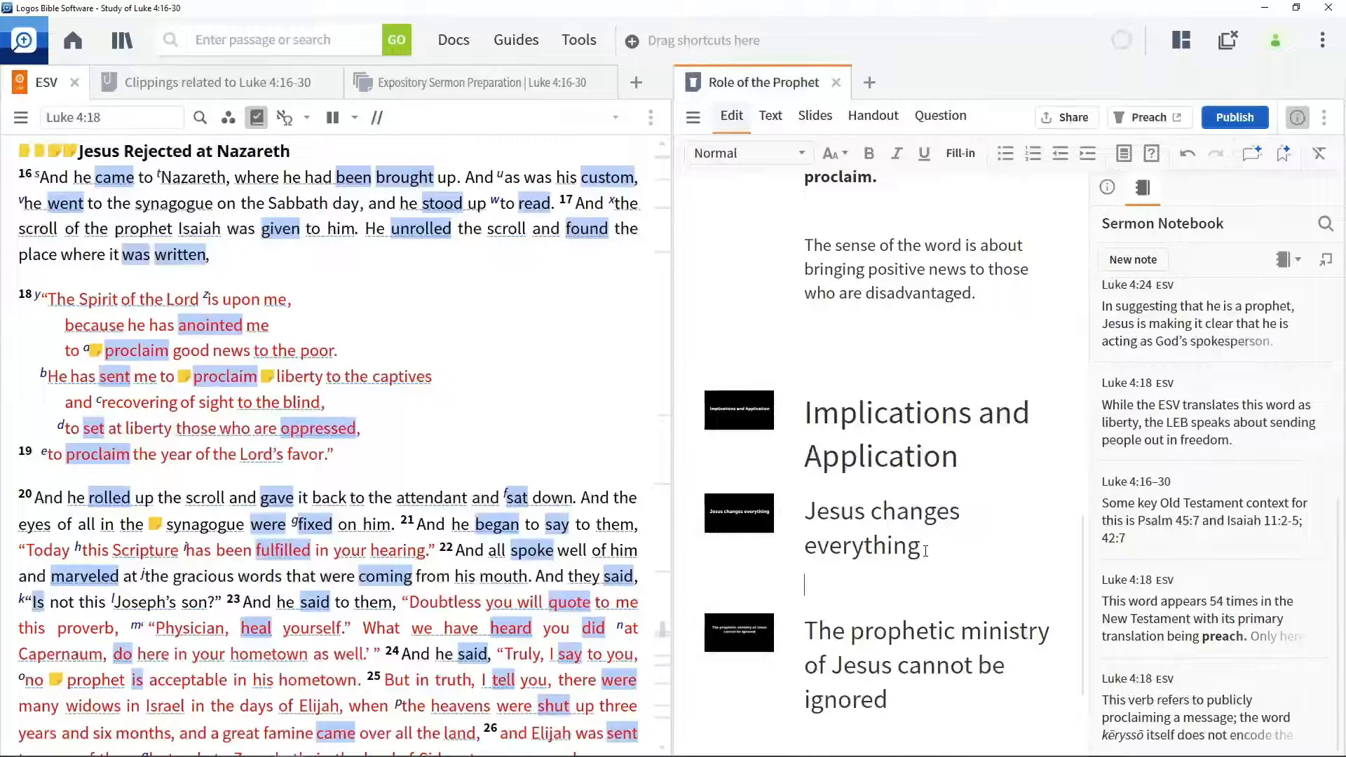
click(1281, 442)
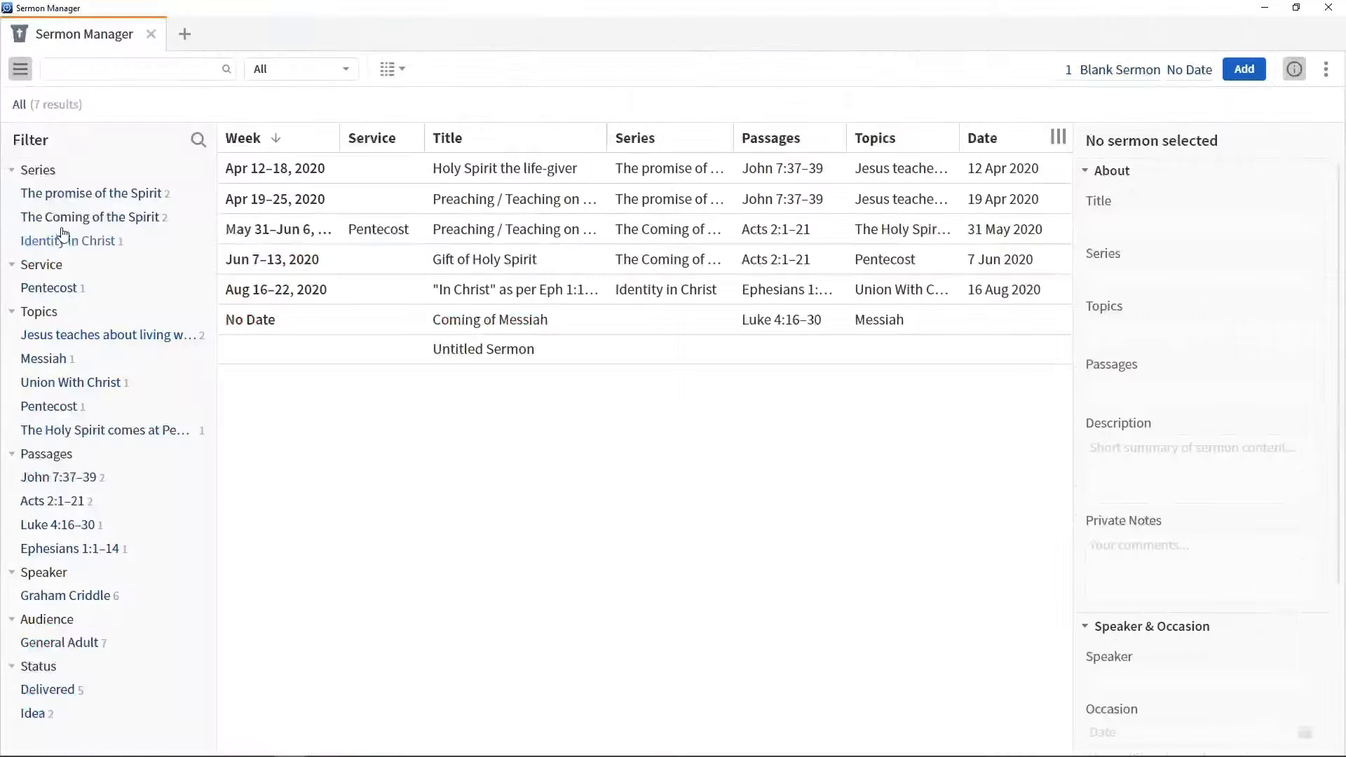
Step: Filter the sermon list by the series The Coming of the Spirit and return to the list of all sermons
click(63, 217)
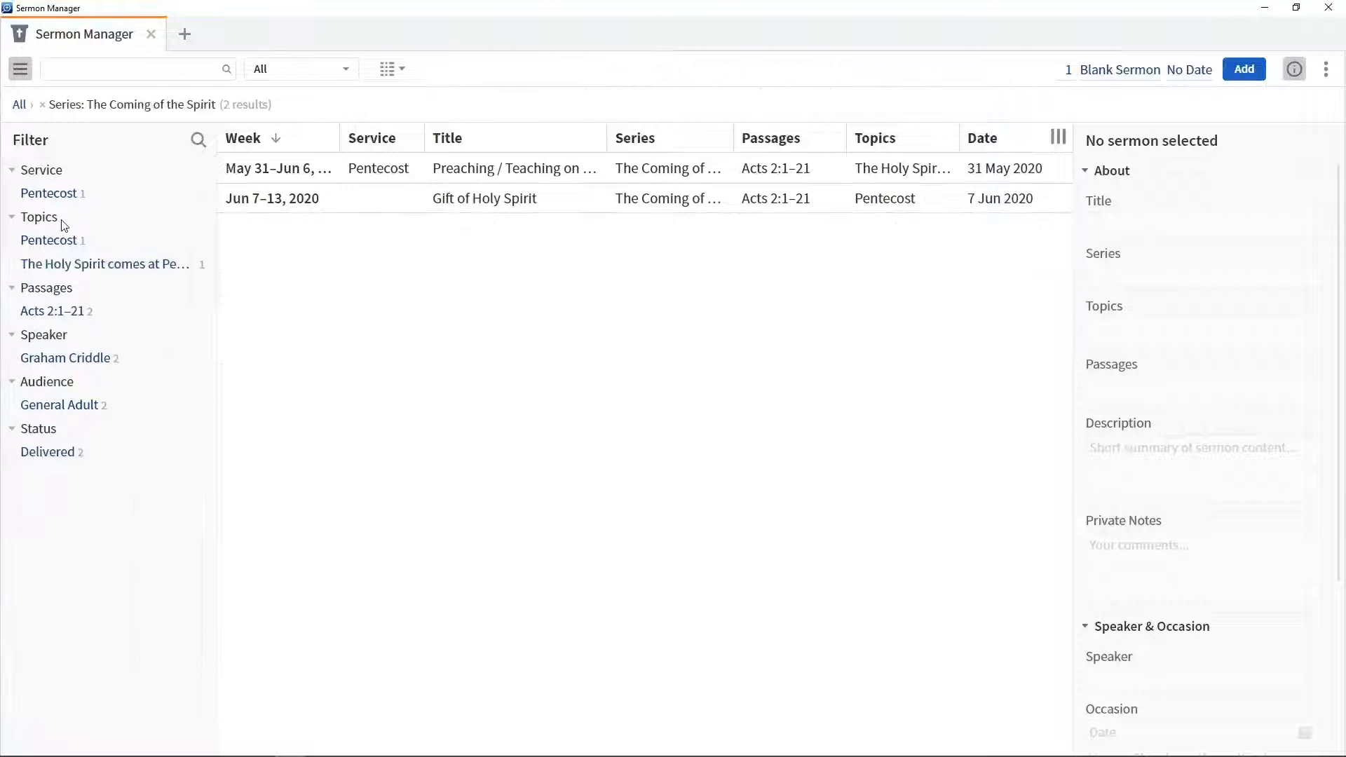
click(19, 105)
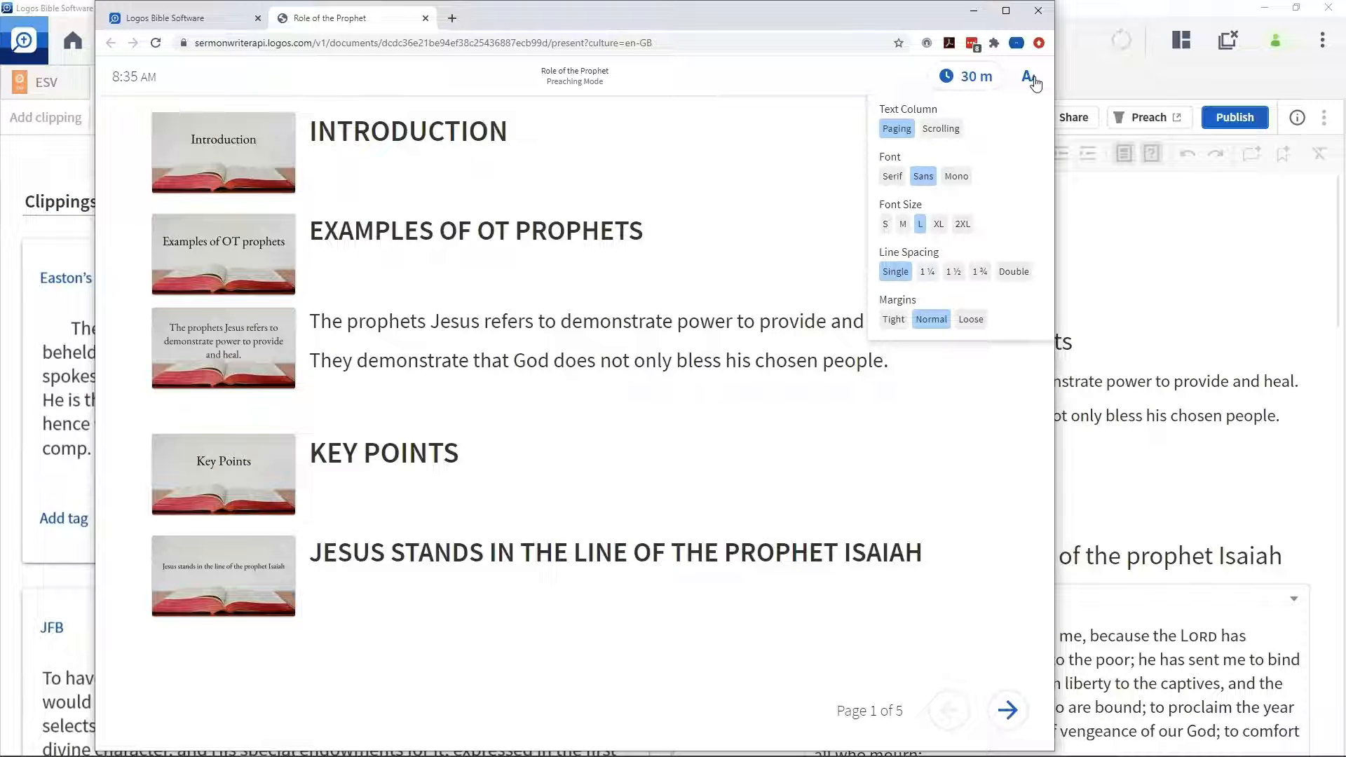
Step: Dismiss the text display settings and page forward through the Role of the Prophet sermon in preaching mode
click(772, 218)
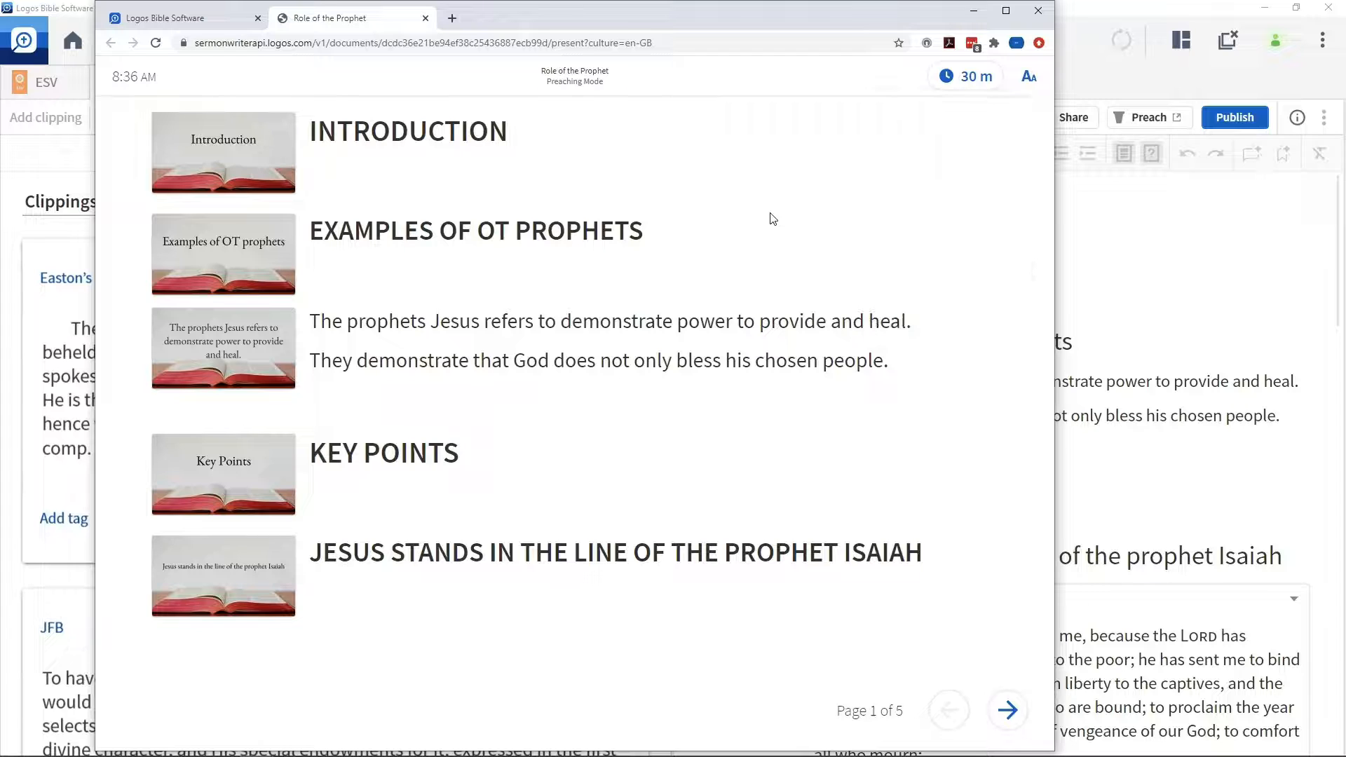
click(1007, 711)
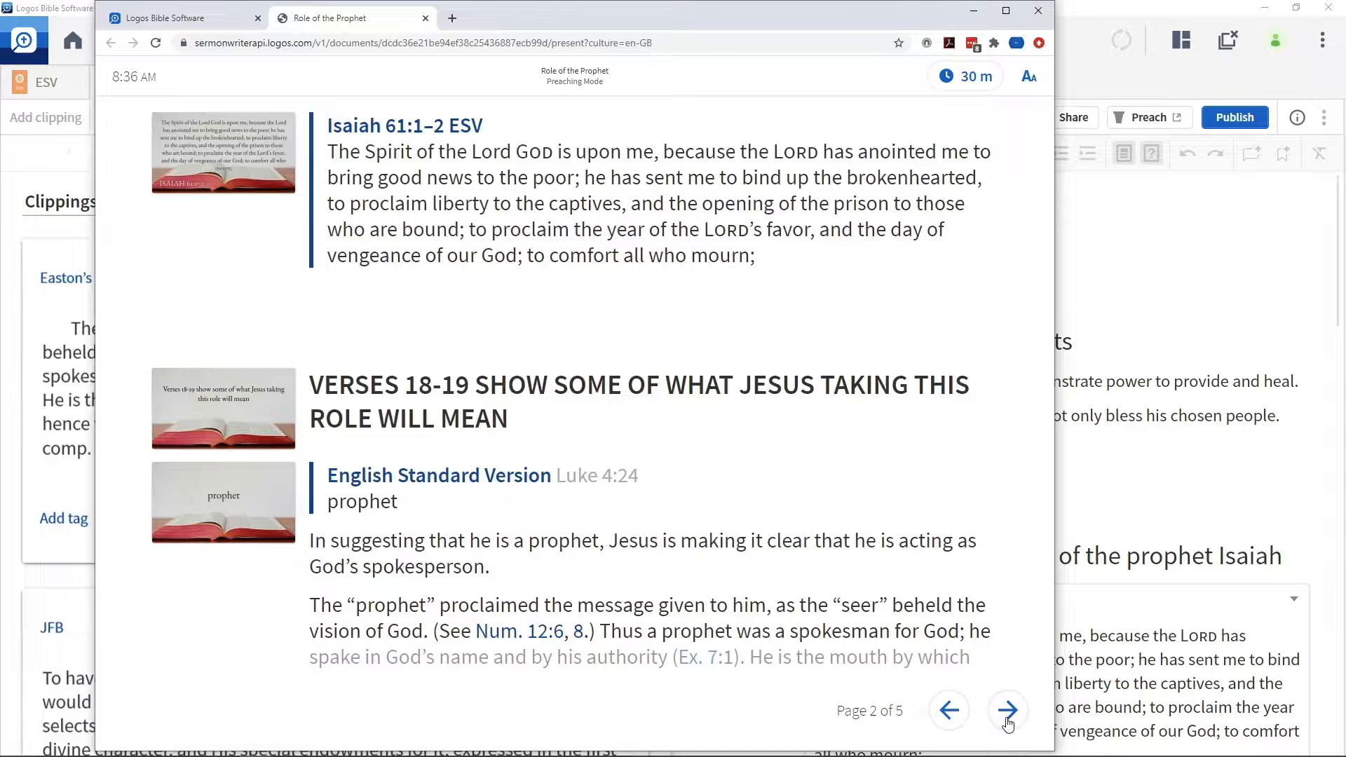
click(1007, 710)
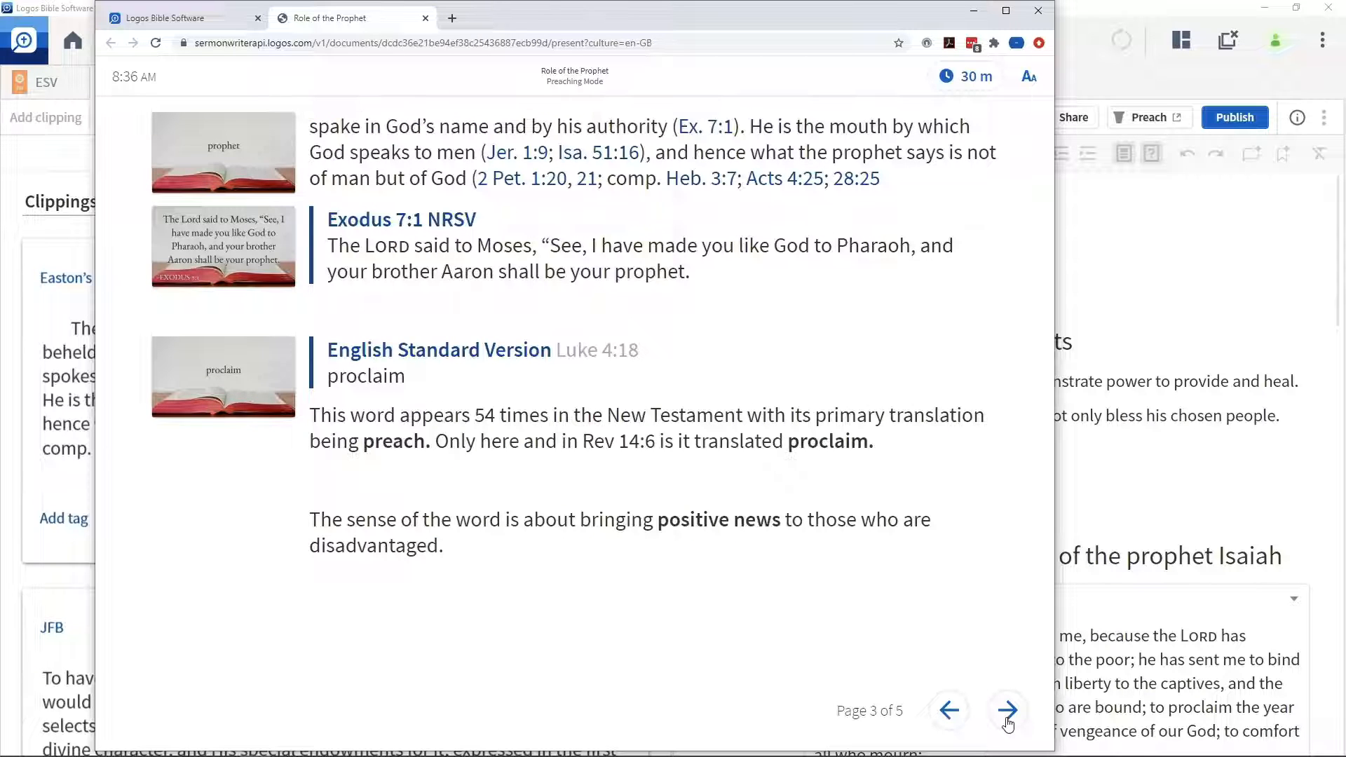
click(1007, 711)
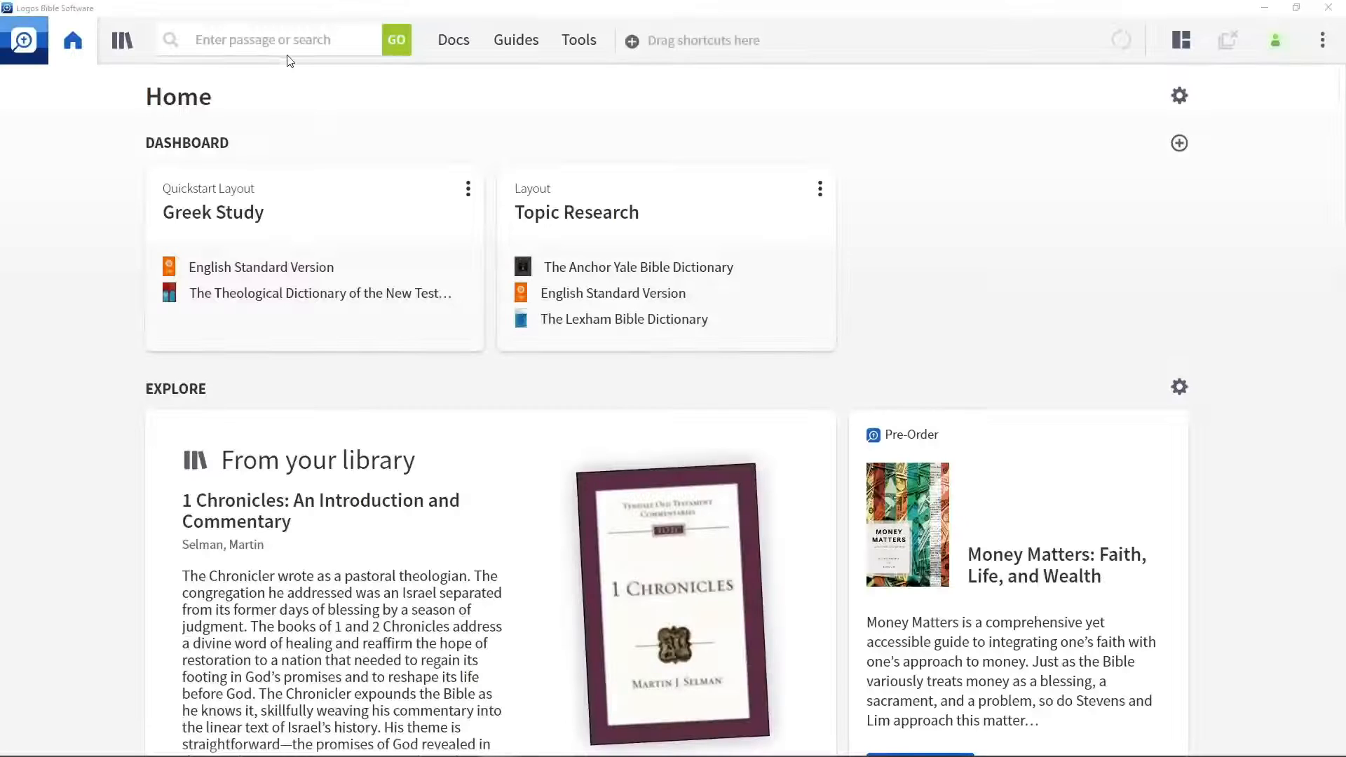
Step: Look up the passage lk 4:16-30 and open it in the preferred Bible
click(286, 43)
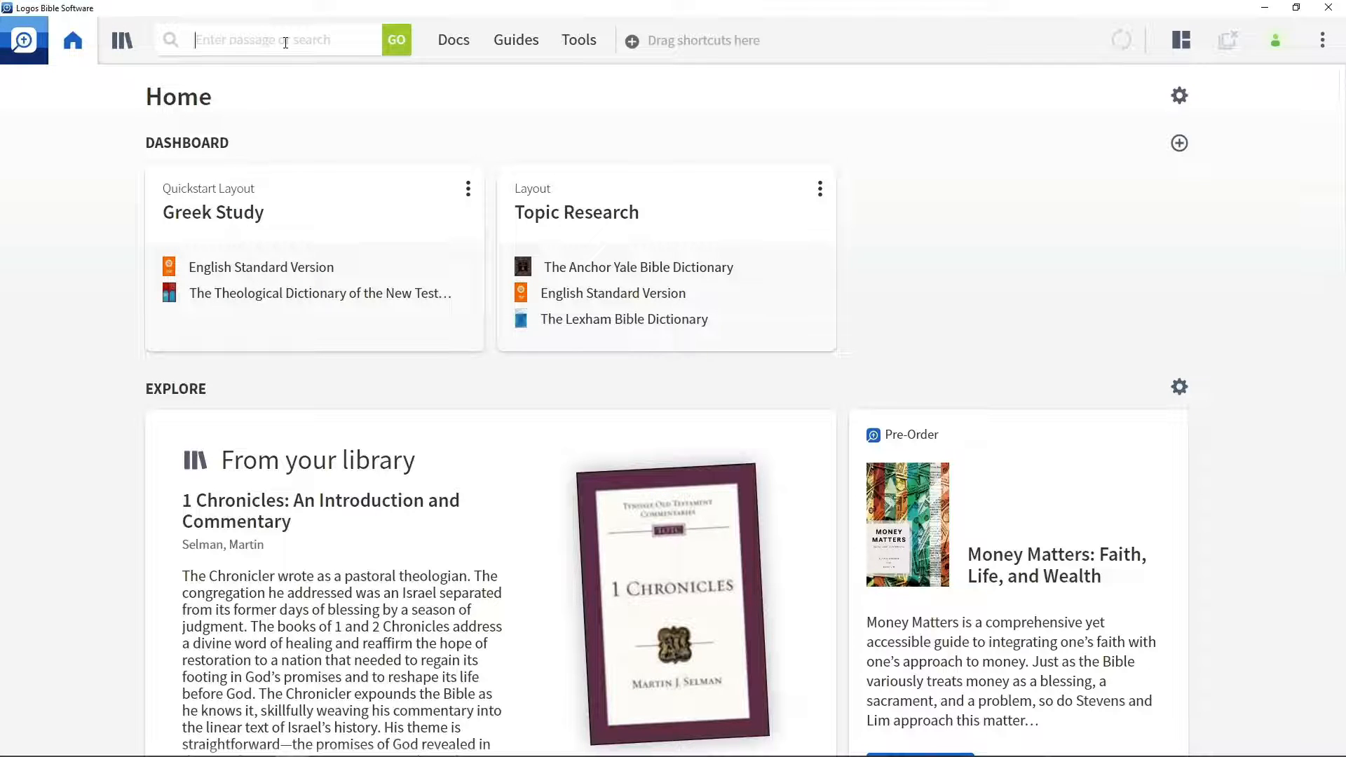
text(lk 4:16-30)
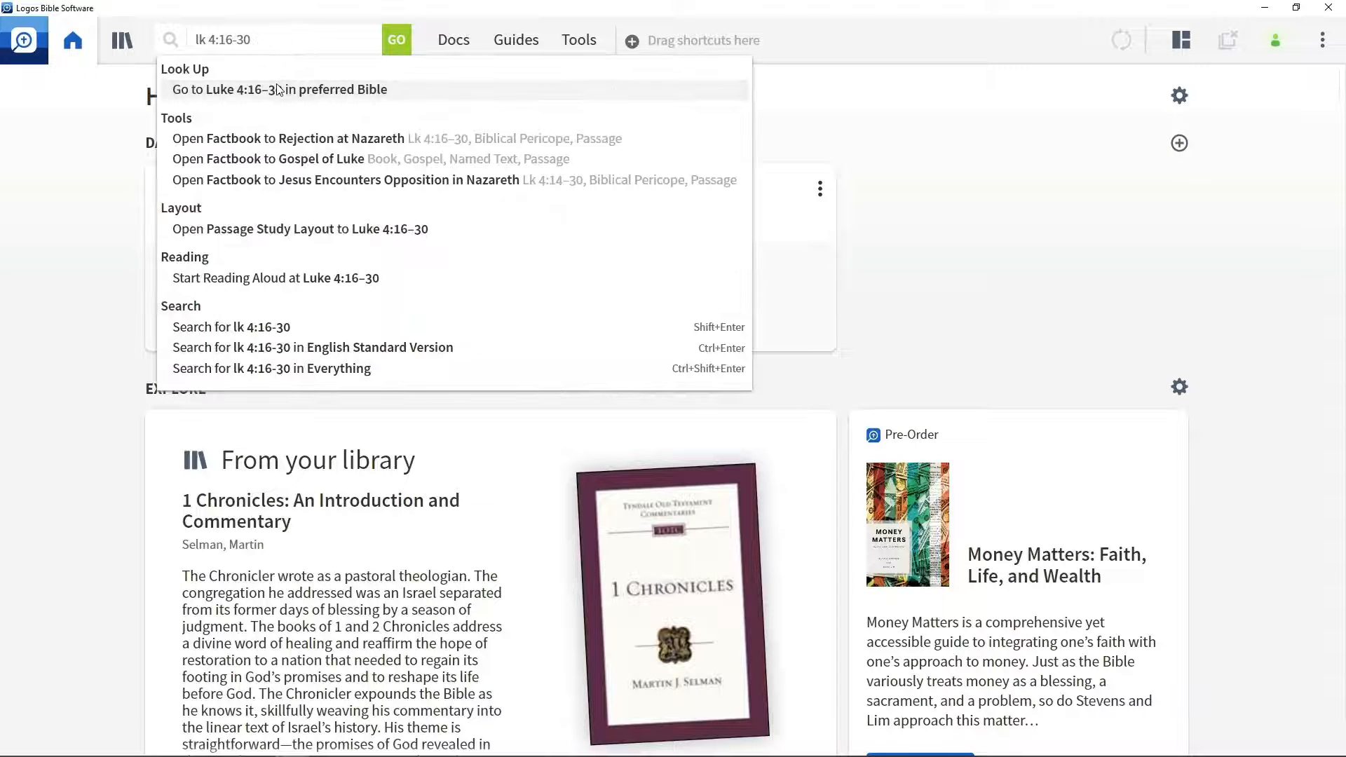
drag(259, 89, 112, 123)
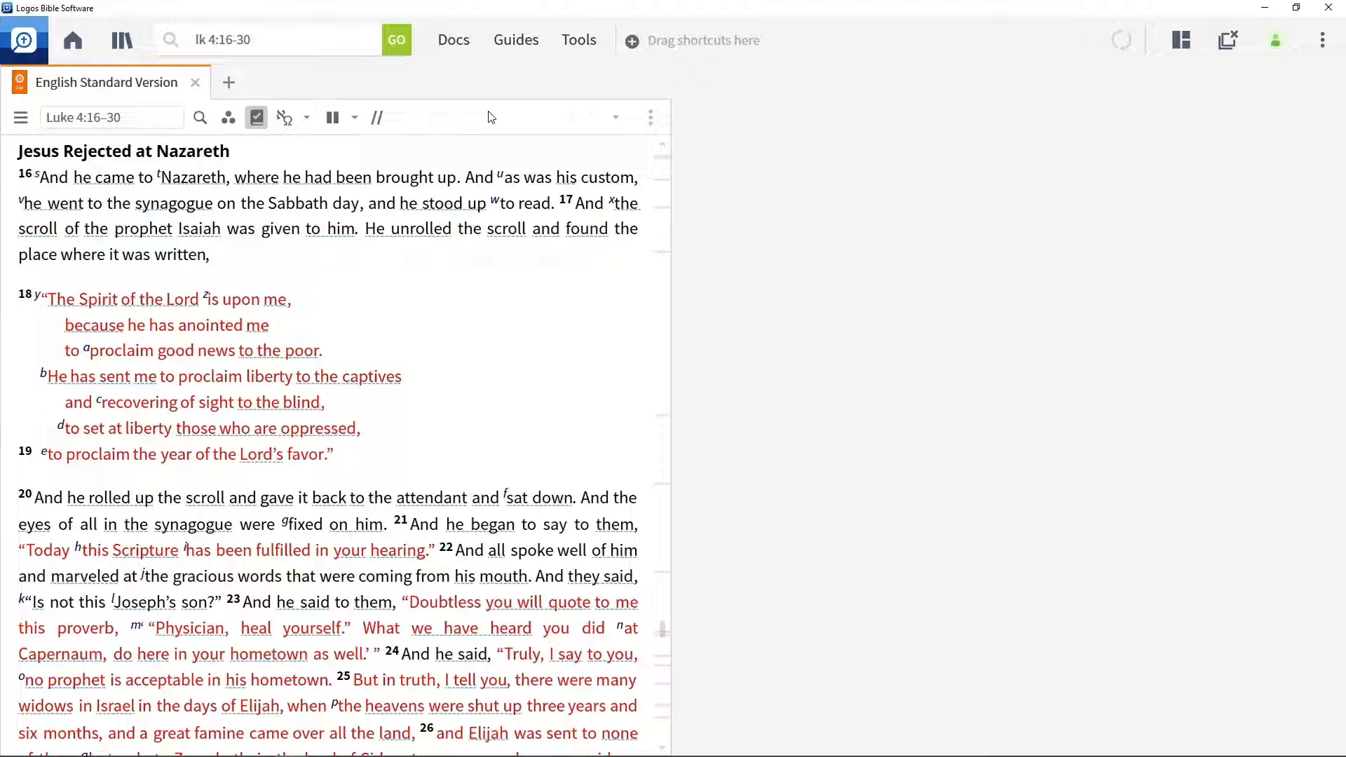
Step: Find the Sermon Starter Guide by searching the guides for "sermon" and run it on Luke 4:16–30
click(516, 40)
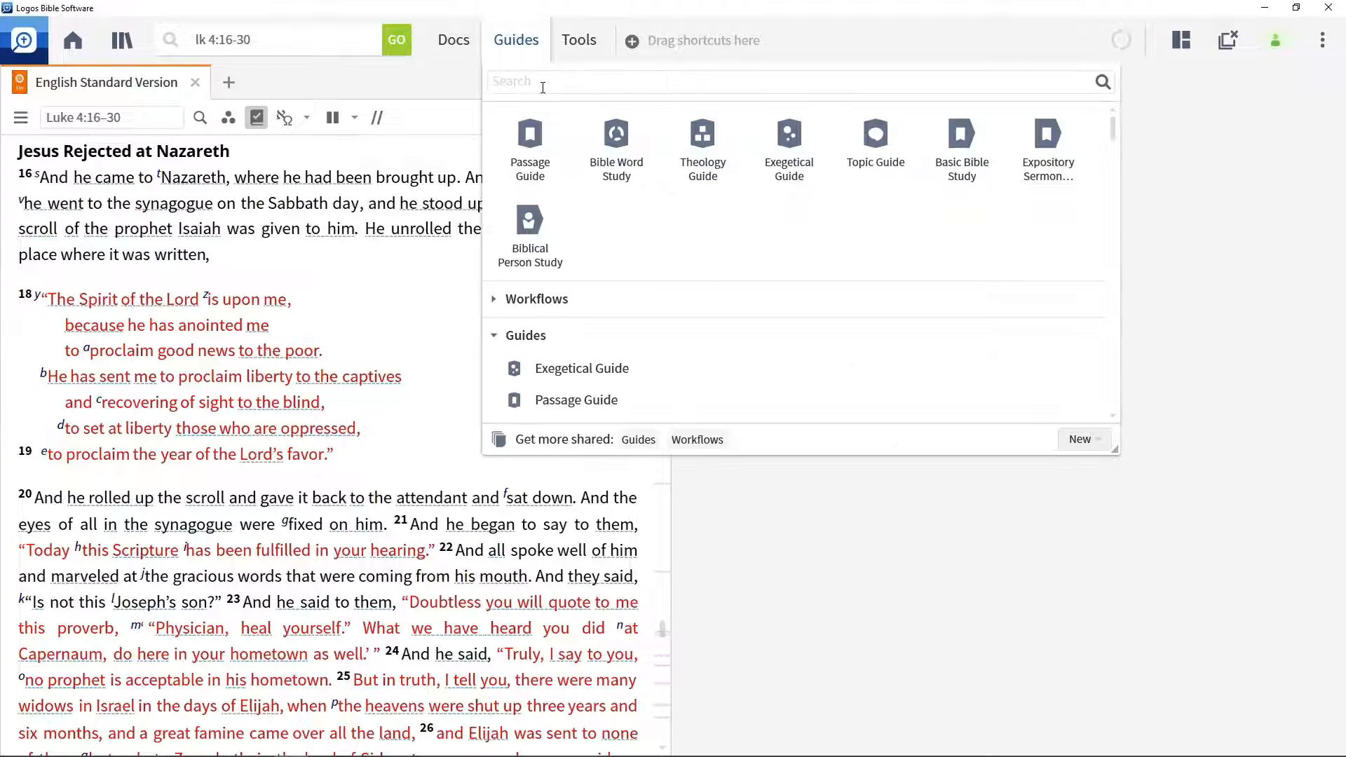
text(sermon)
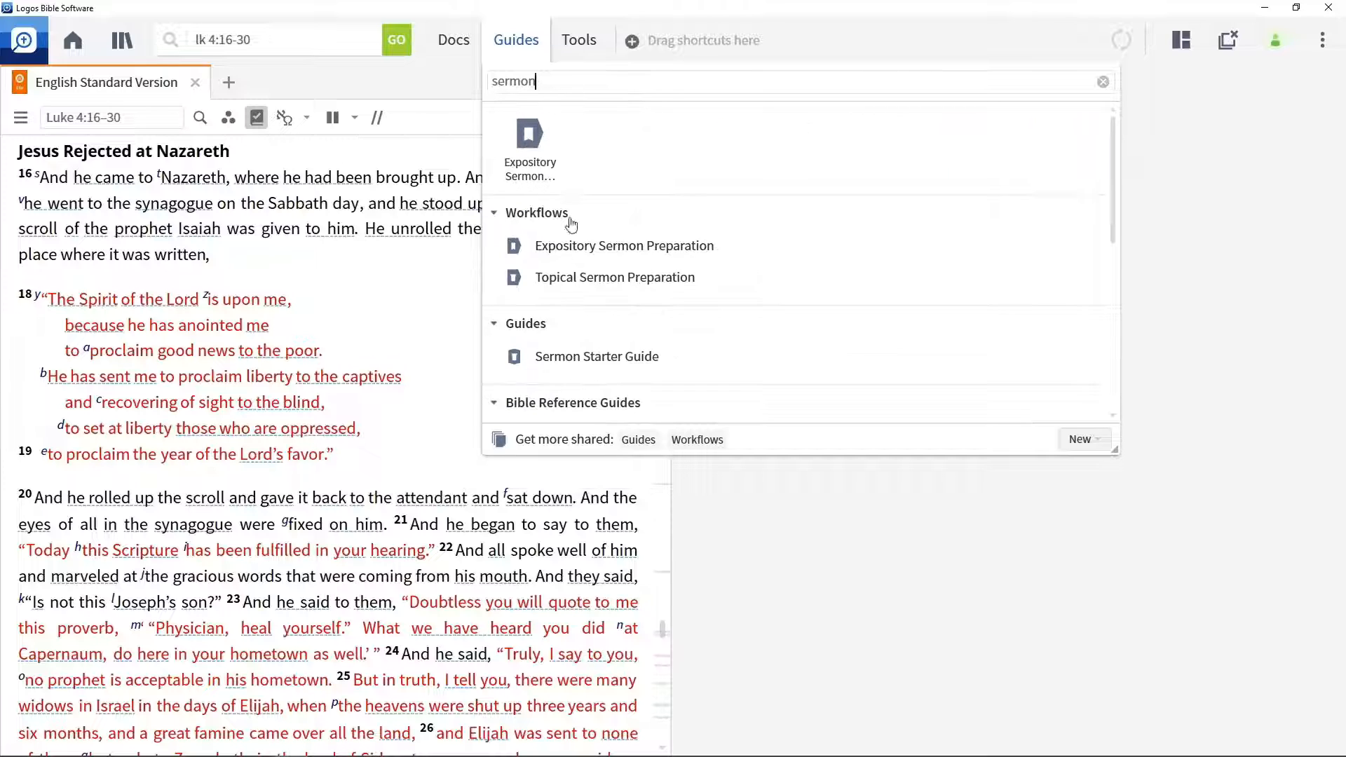
click(586, 357)
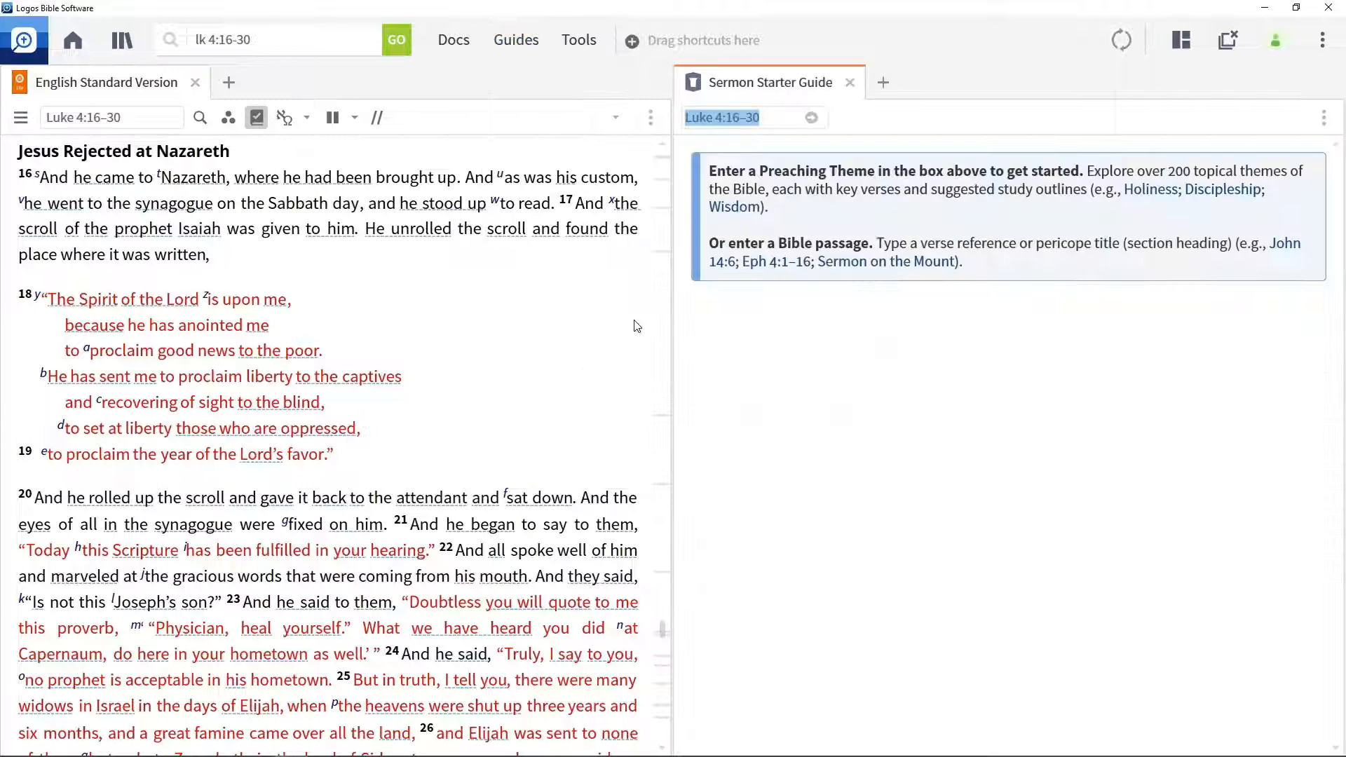
click(811, 119)
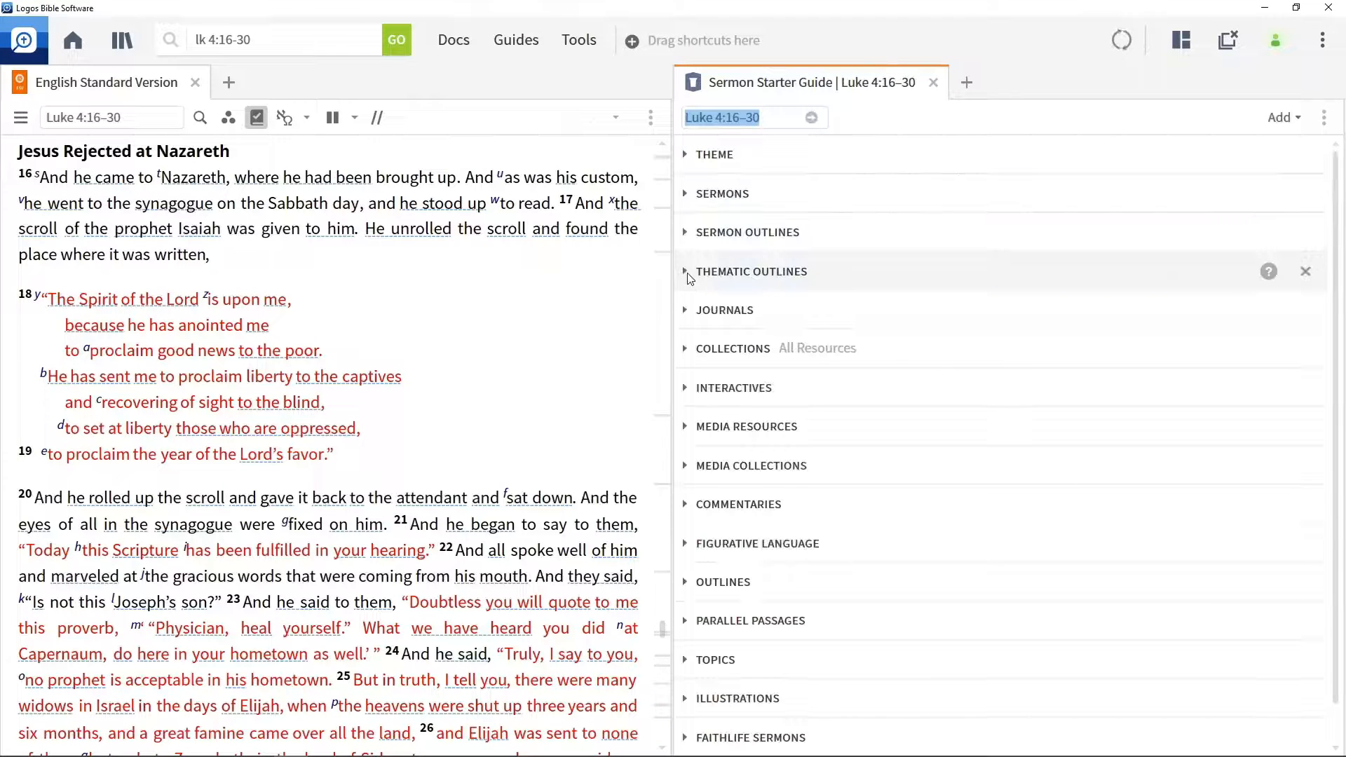
Step: Expand the Coming of Messiah theme in the guide's thematic outlines and read through its outline
click(686, 272)
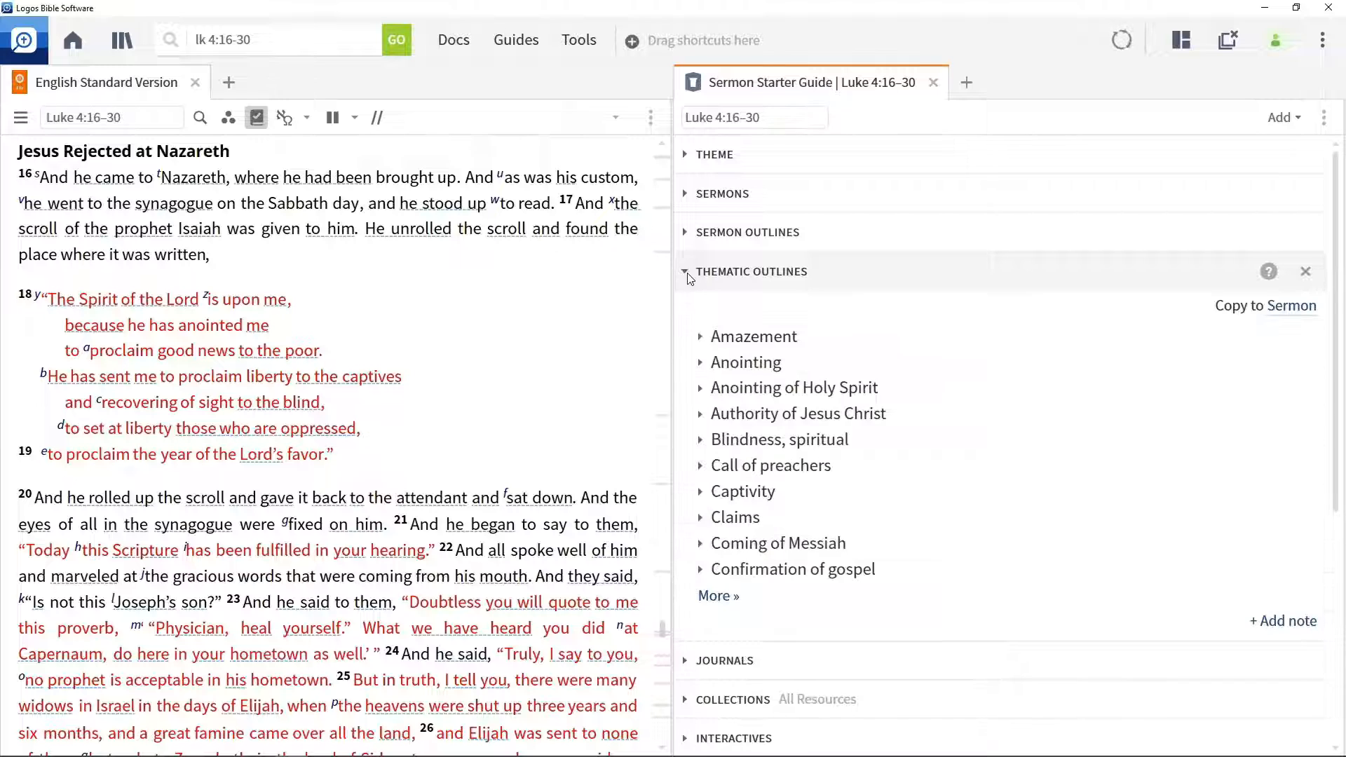
click(701, 544)
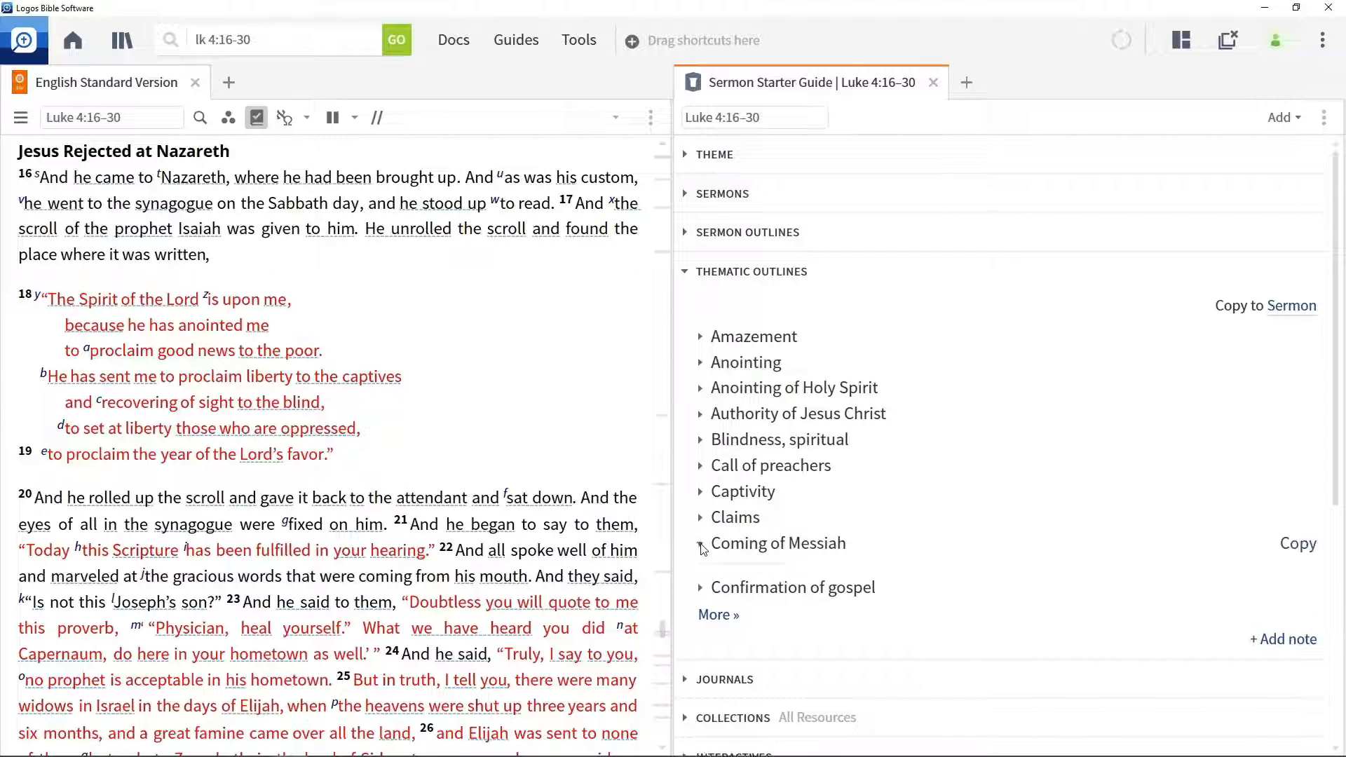
scroll(865, 526, down, 2)
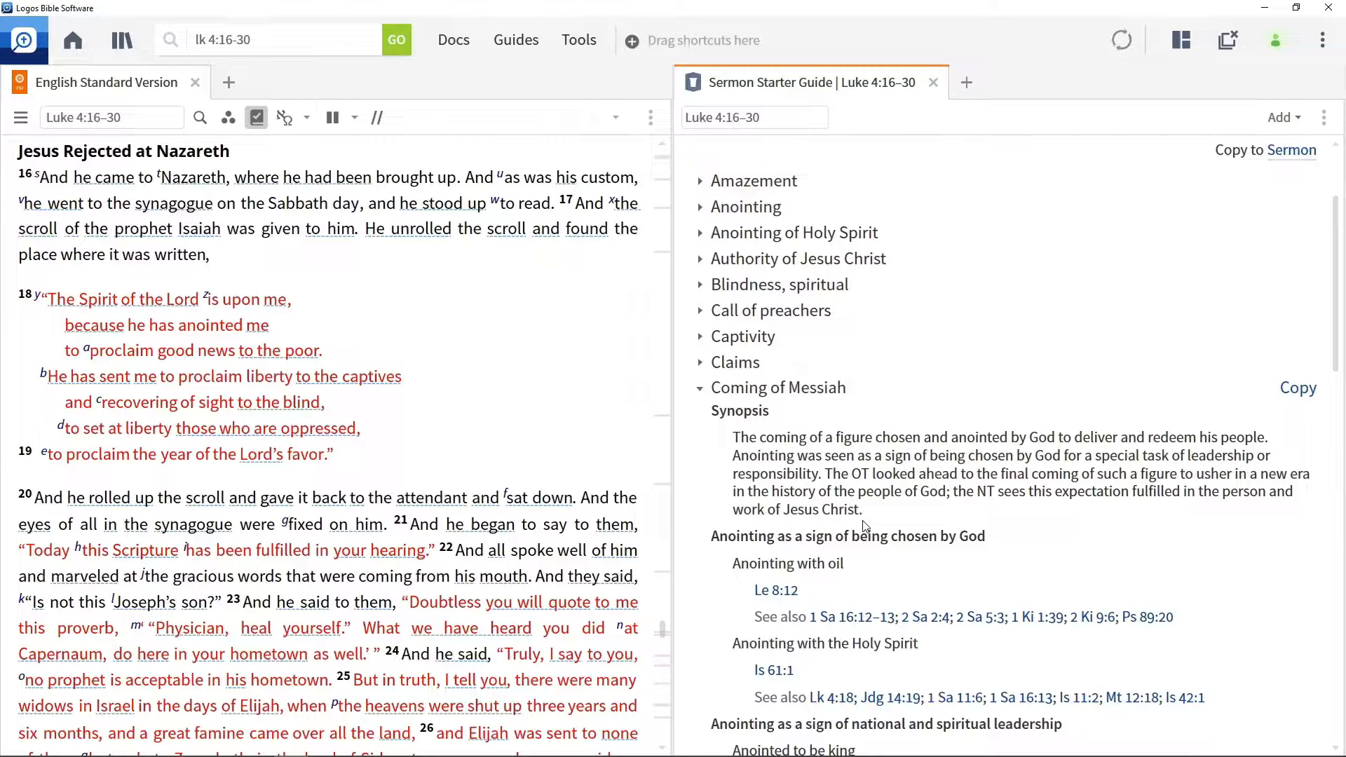
scroll(865, 526, down, 1)
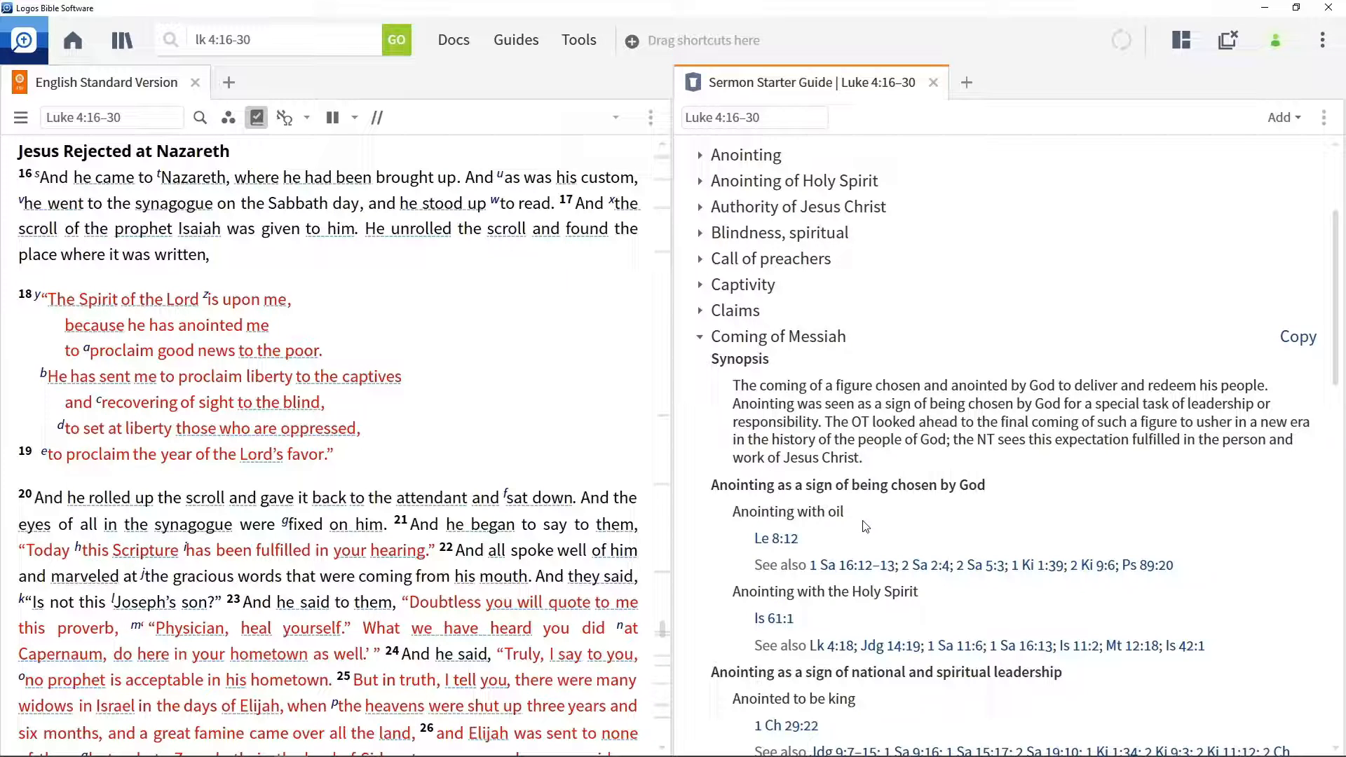
scroll(865, 526, down, 7)
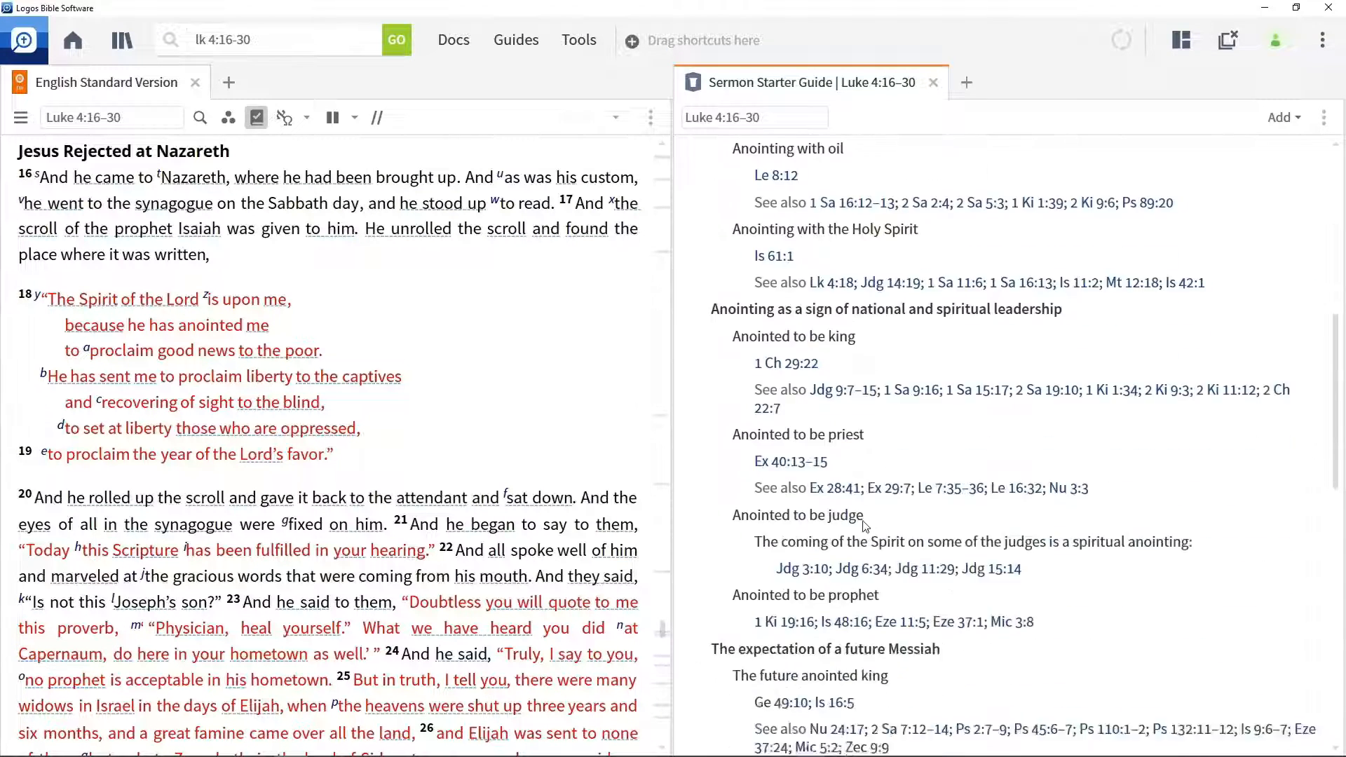
scroll(865, 526, down, 2)
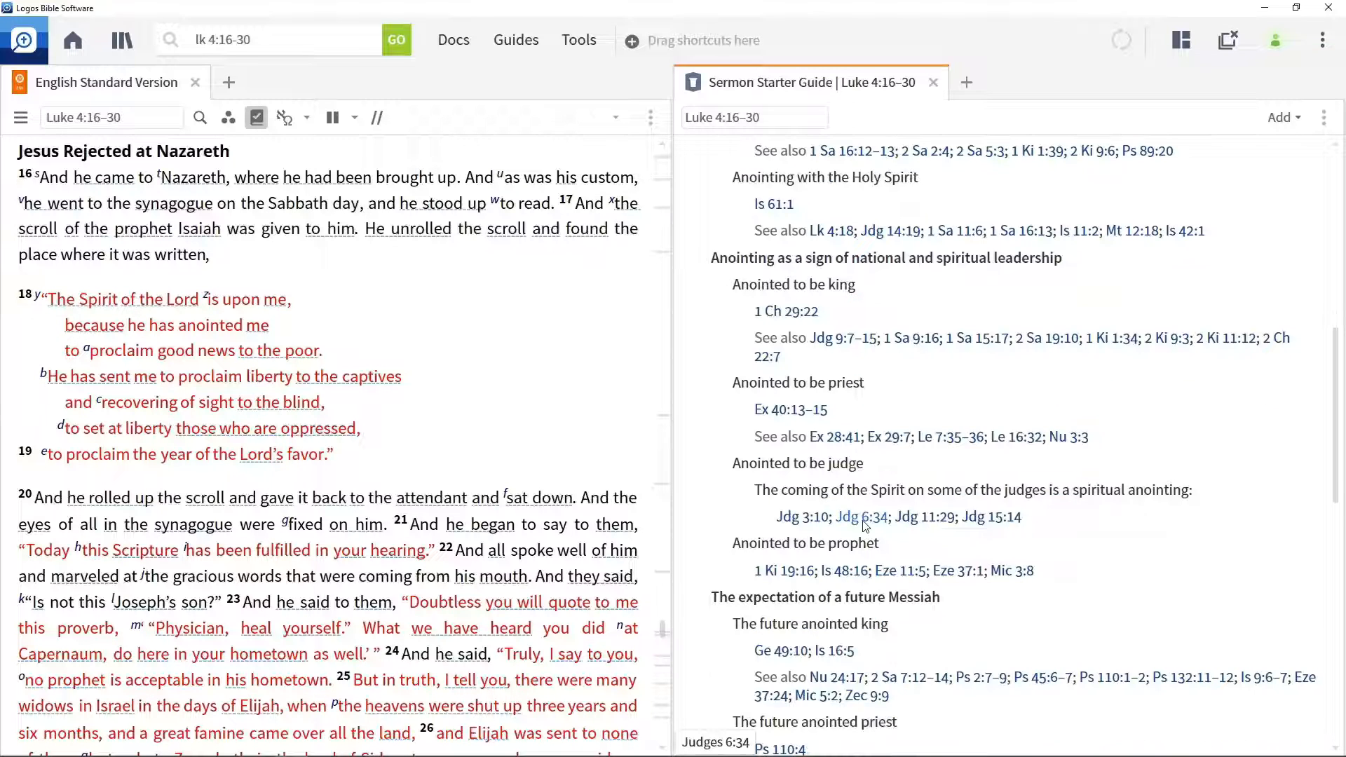
Step: Expand the guide's Collections section and limit it to the collection Published between 1950 - 1990
mouse_move(865, 526)
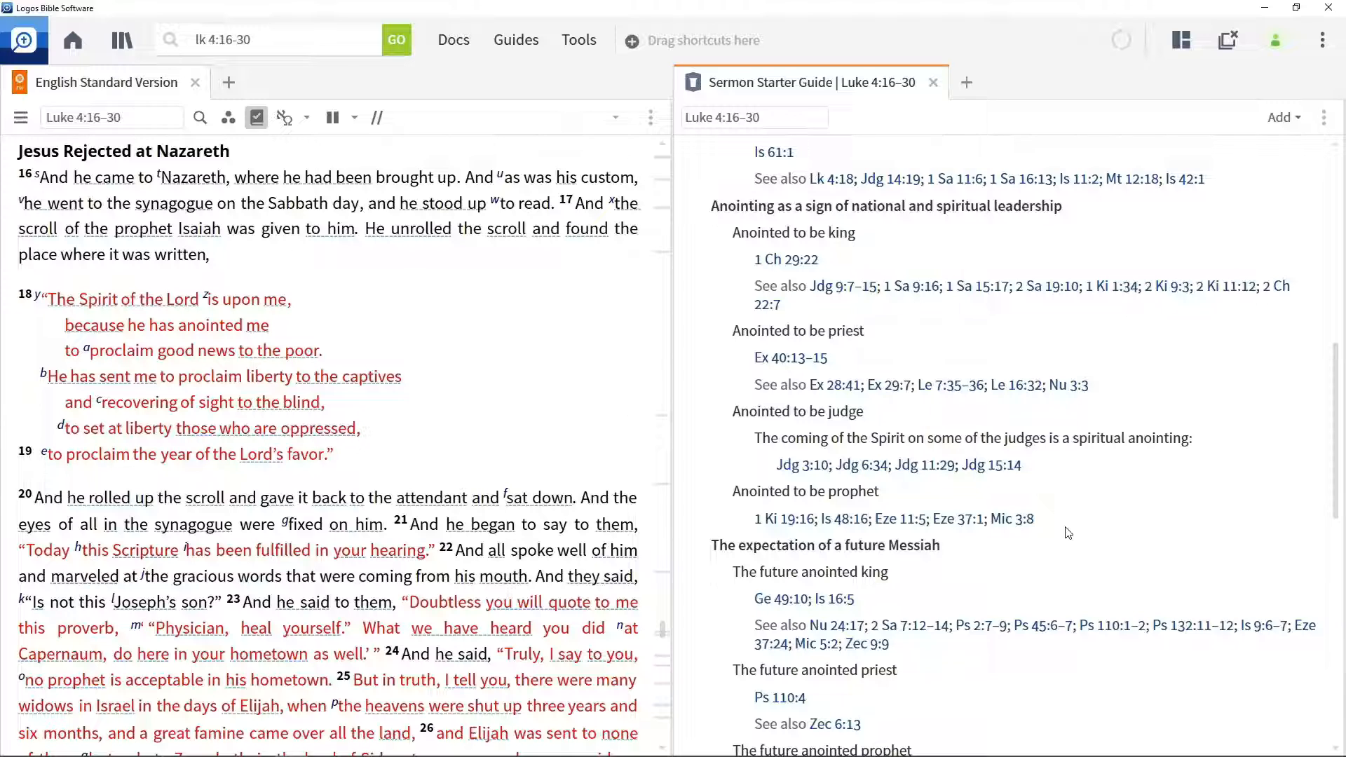
scroll(1067, 533, down, 8)
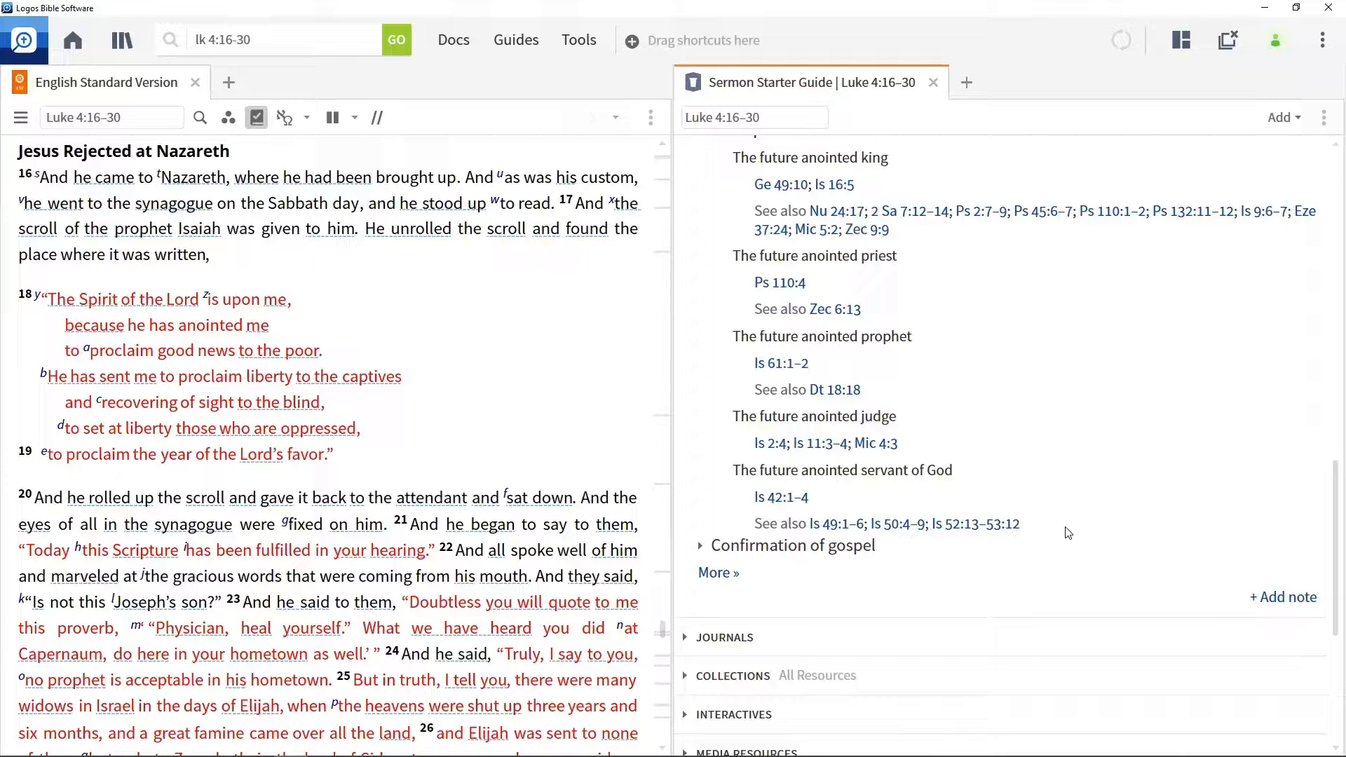
scroll(1067, 533, down, 3)
click(1118, 519)
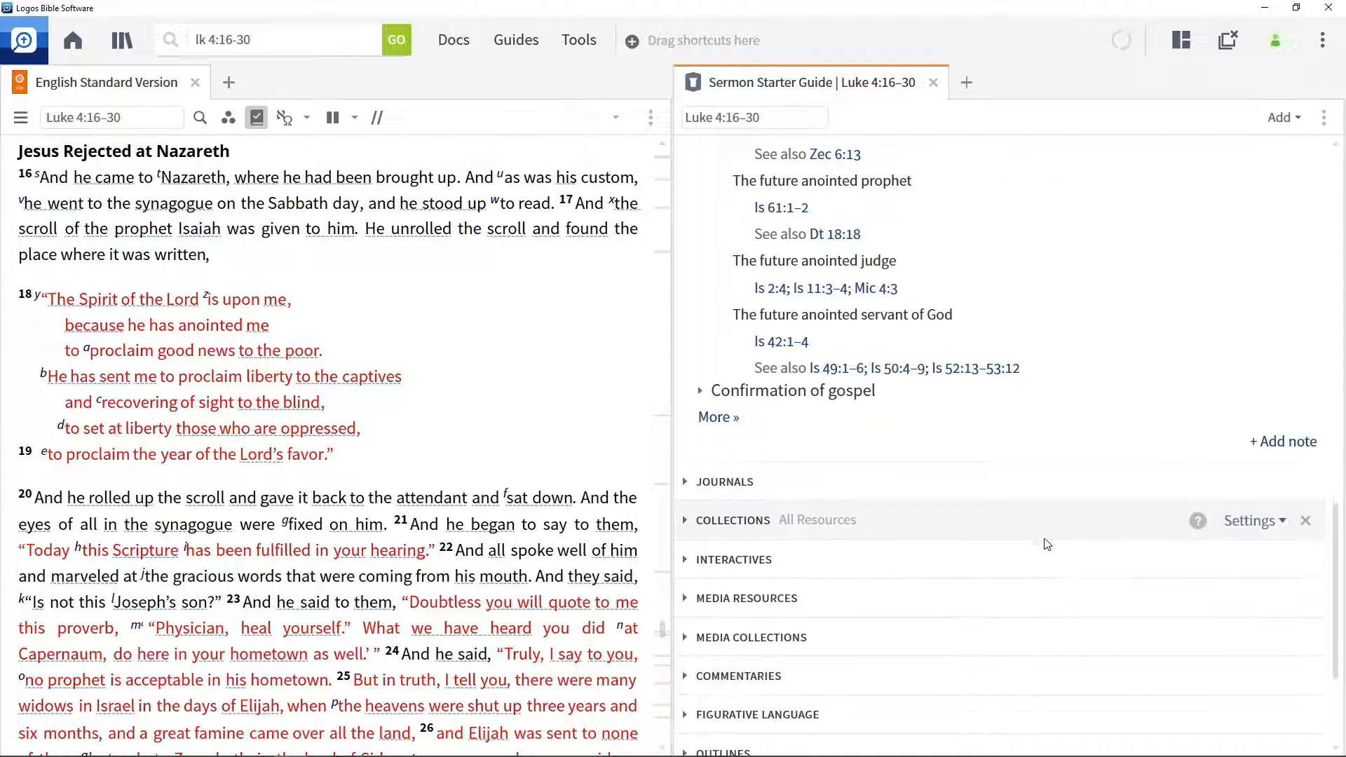
click(1251, 522)
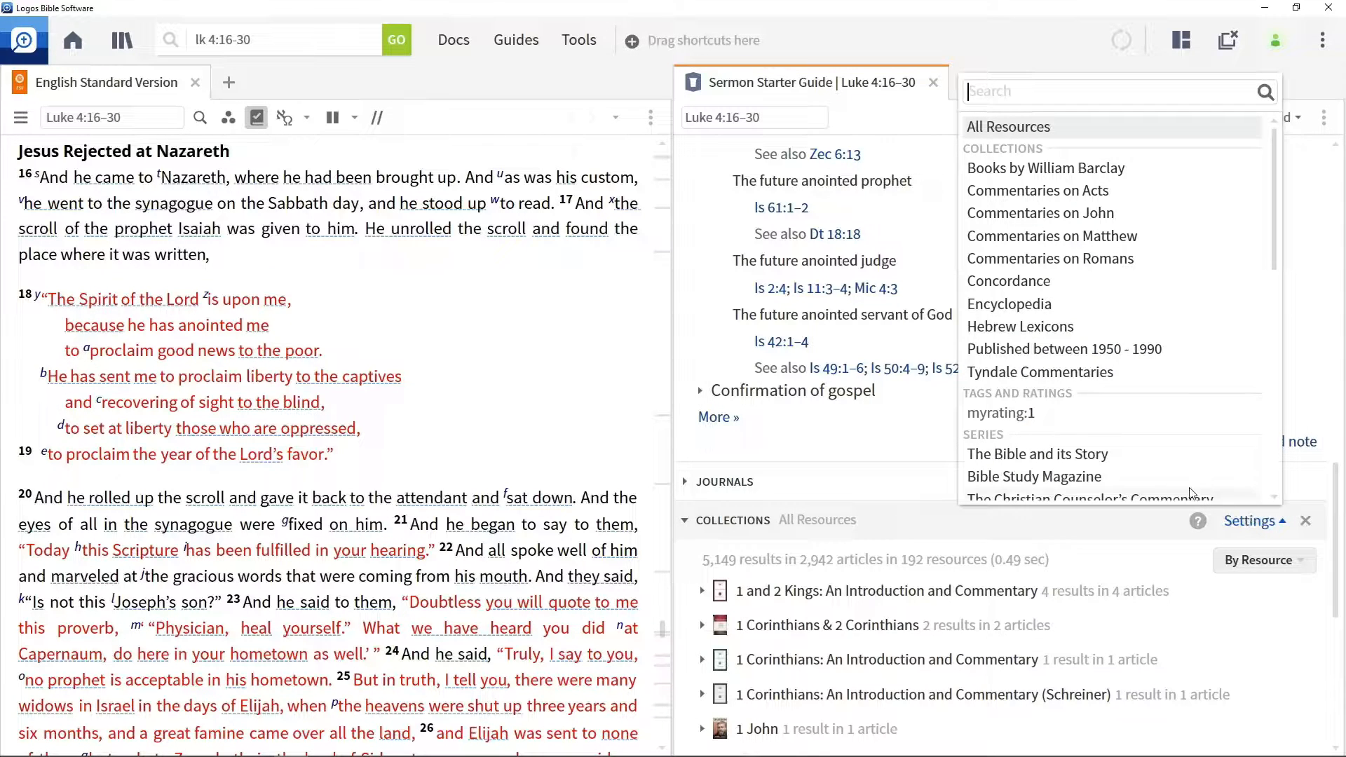
click(1044, 349)
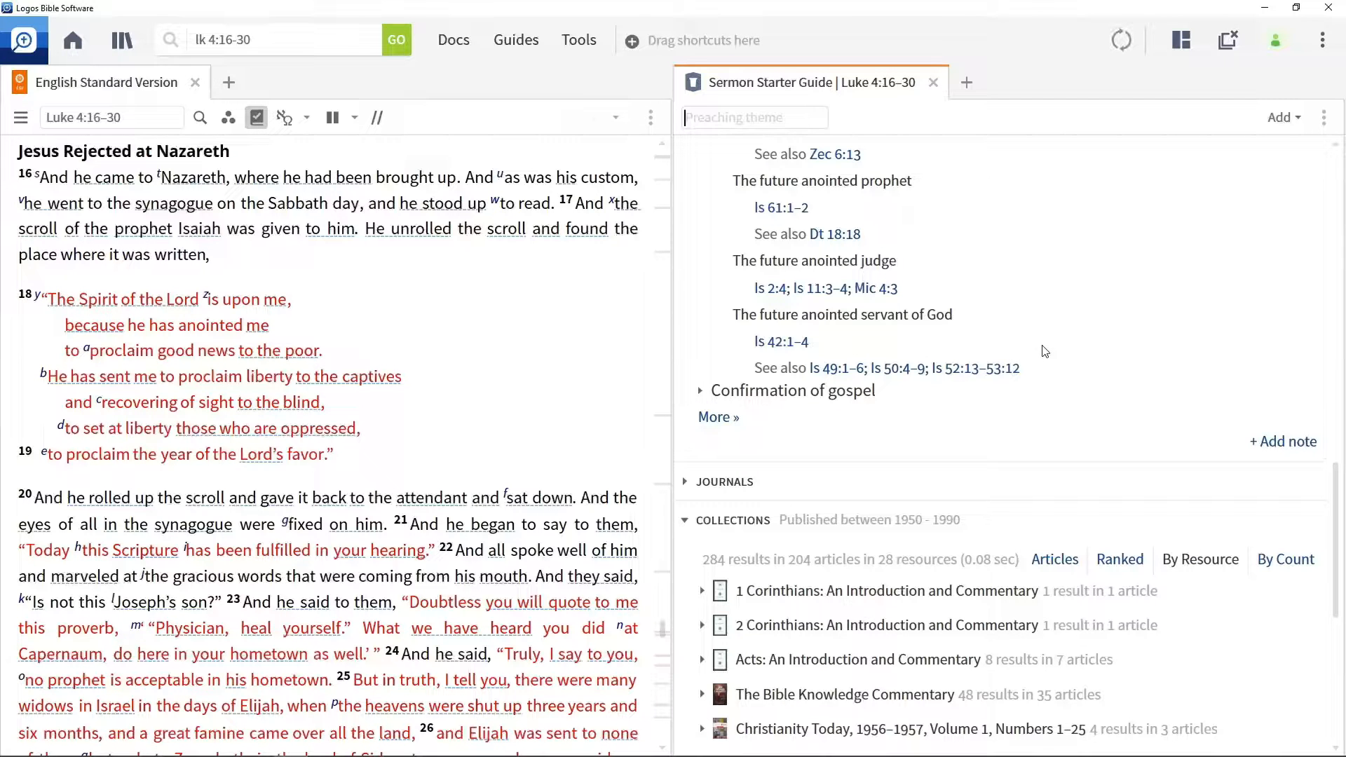
Step: Expand the guide's Media Resources section and look through its images for the passage
scroll(897, 561, down, 5)
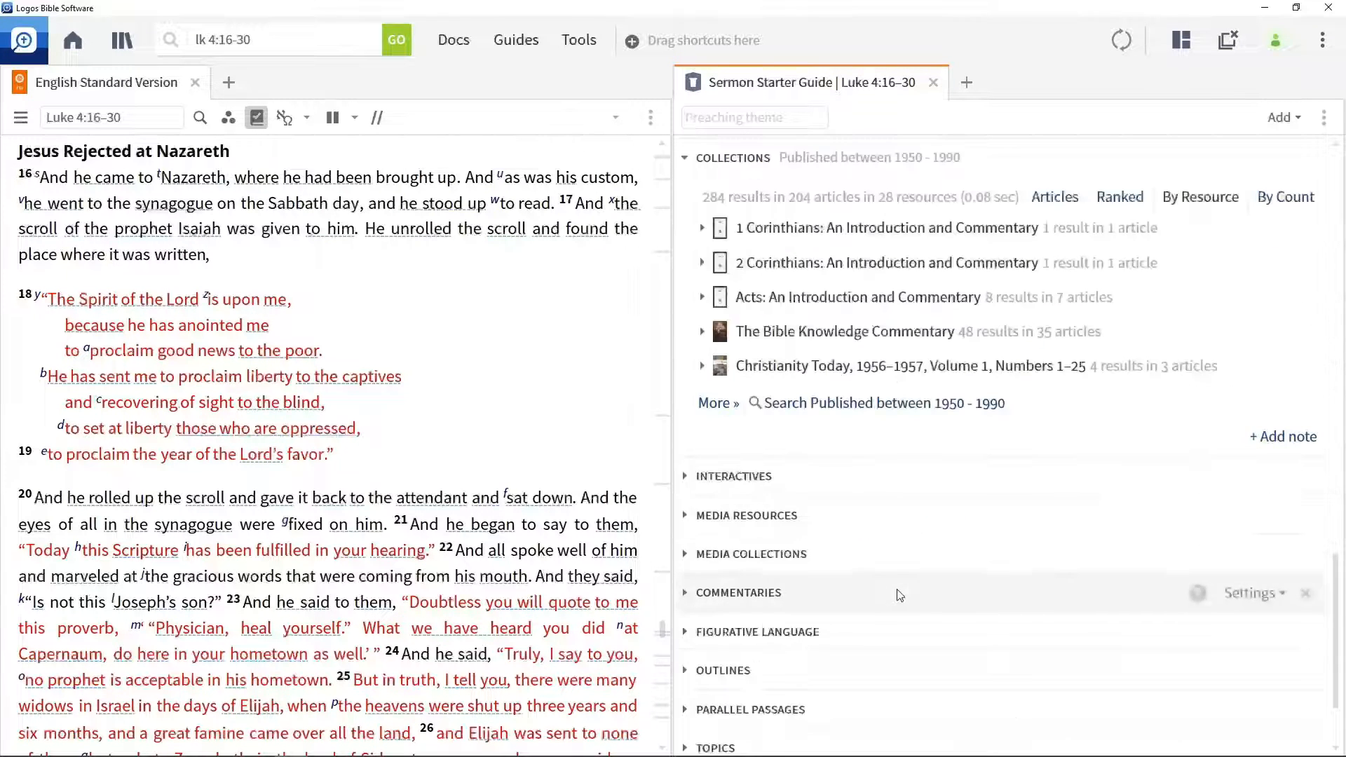
click(688, 522)
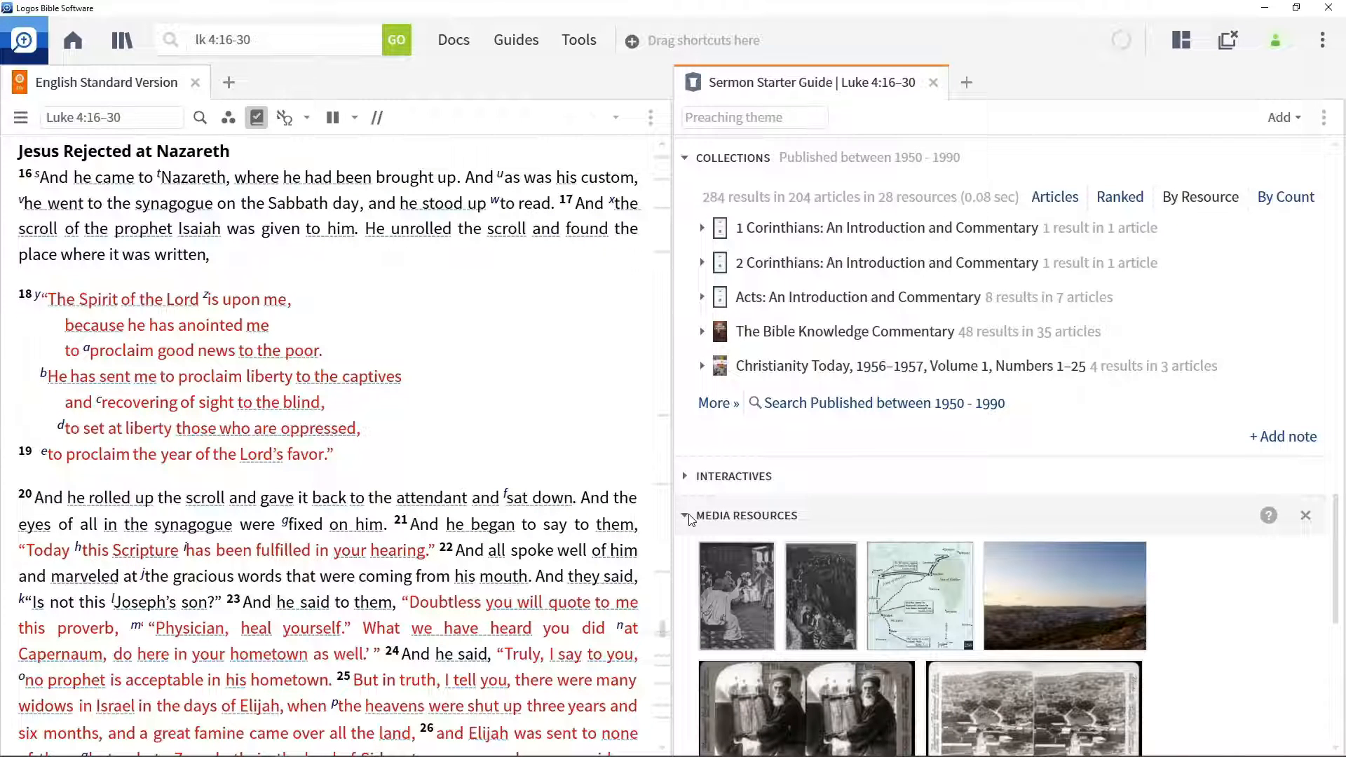
scroll(722, 589, down, 6)
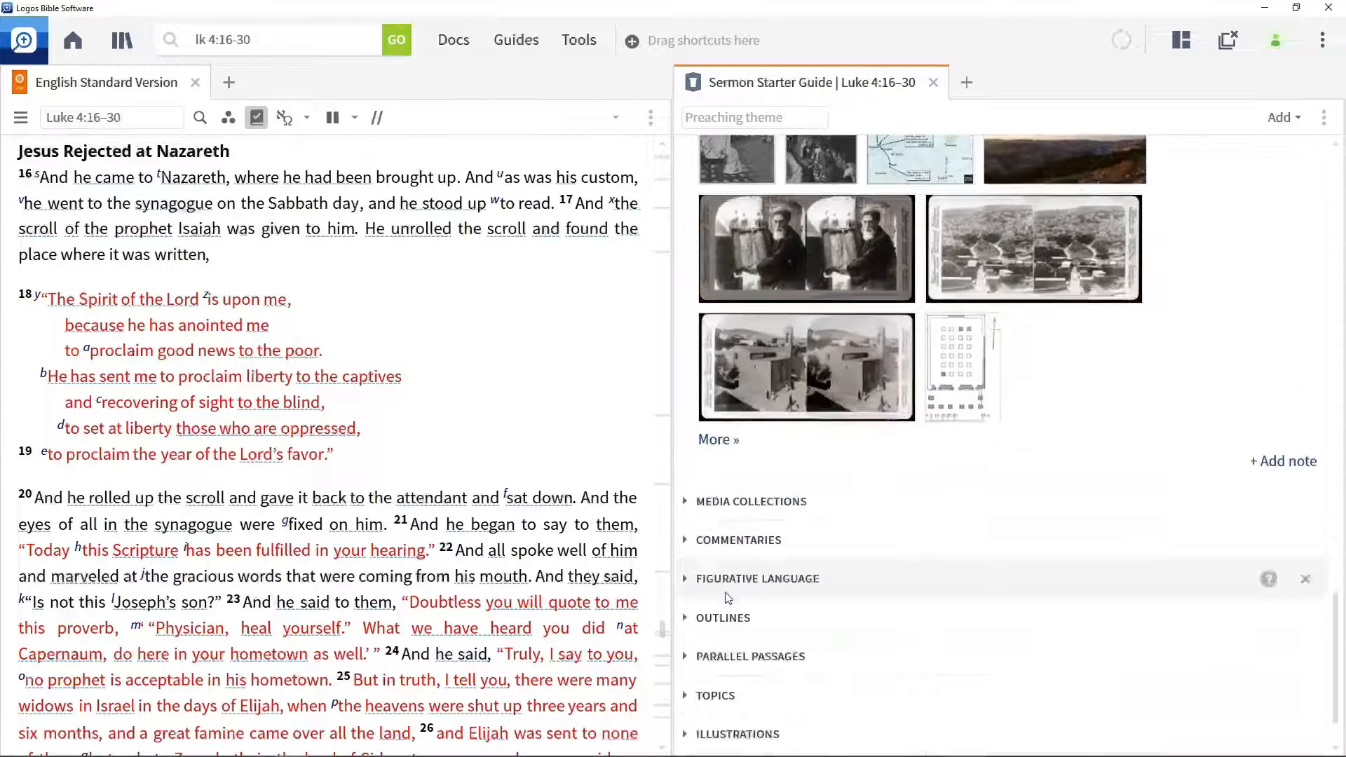
Step: Expand the Commentaries section, group it by era and list the Modern commentaries
click(742, 539)
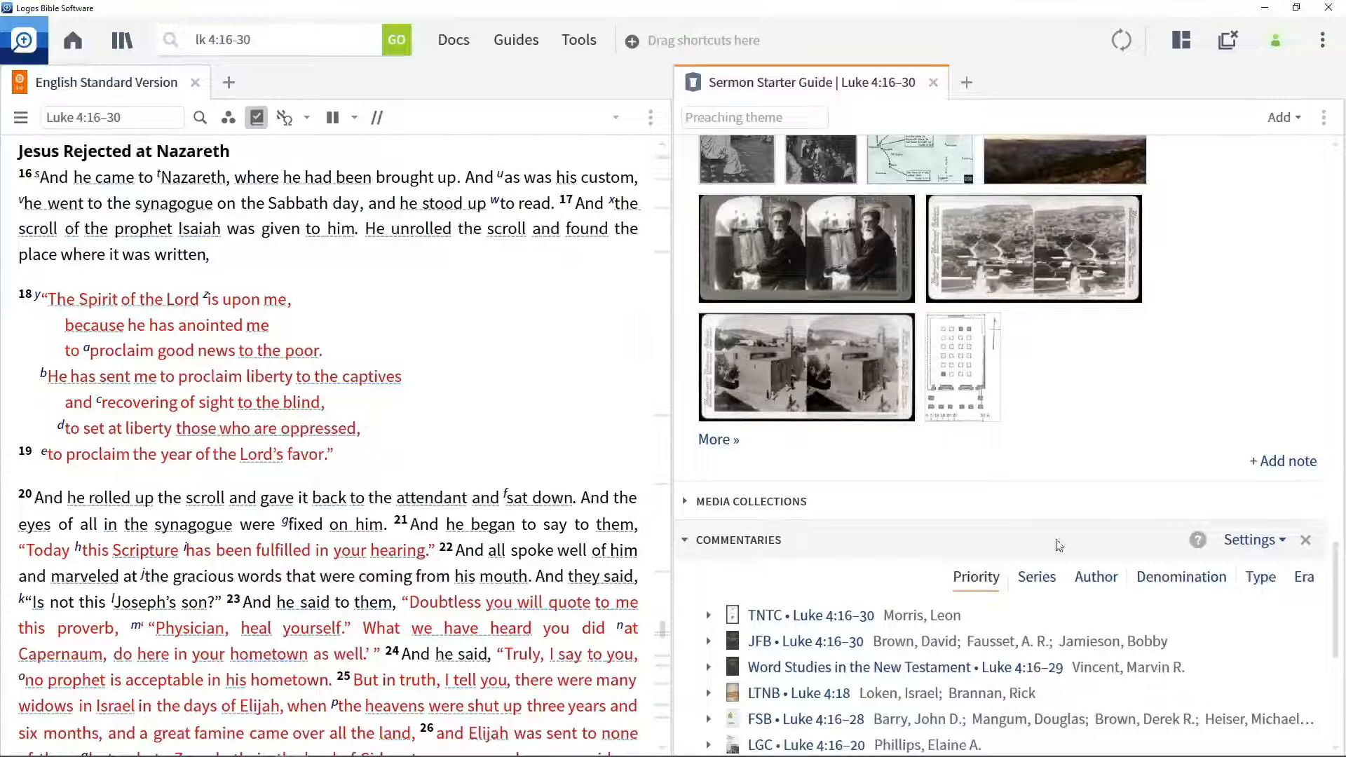
click(1303, 577)
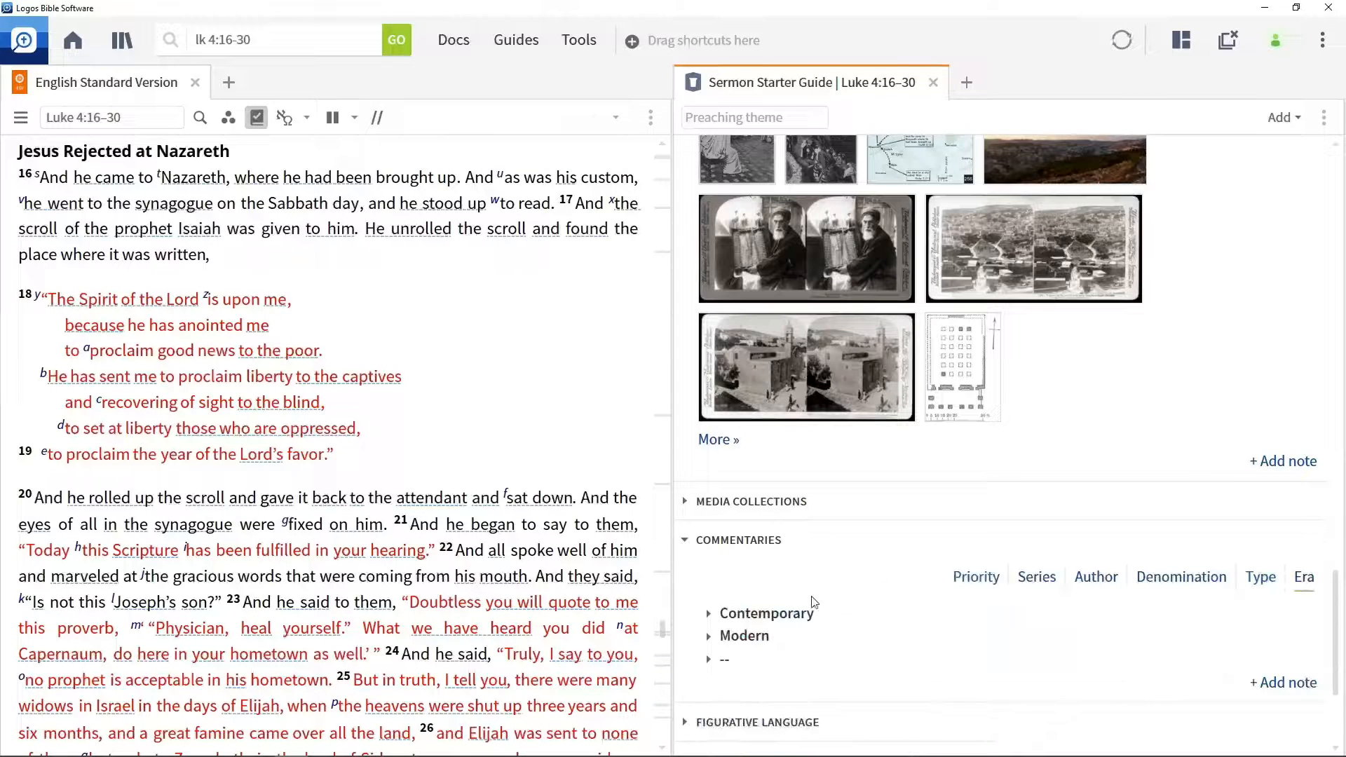
click(708, 636)
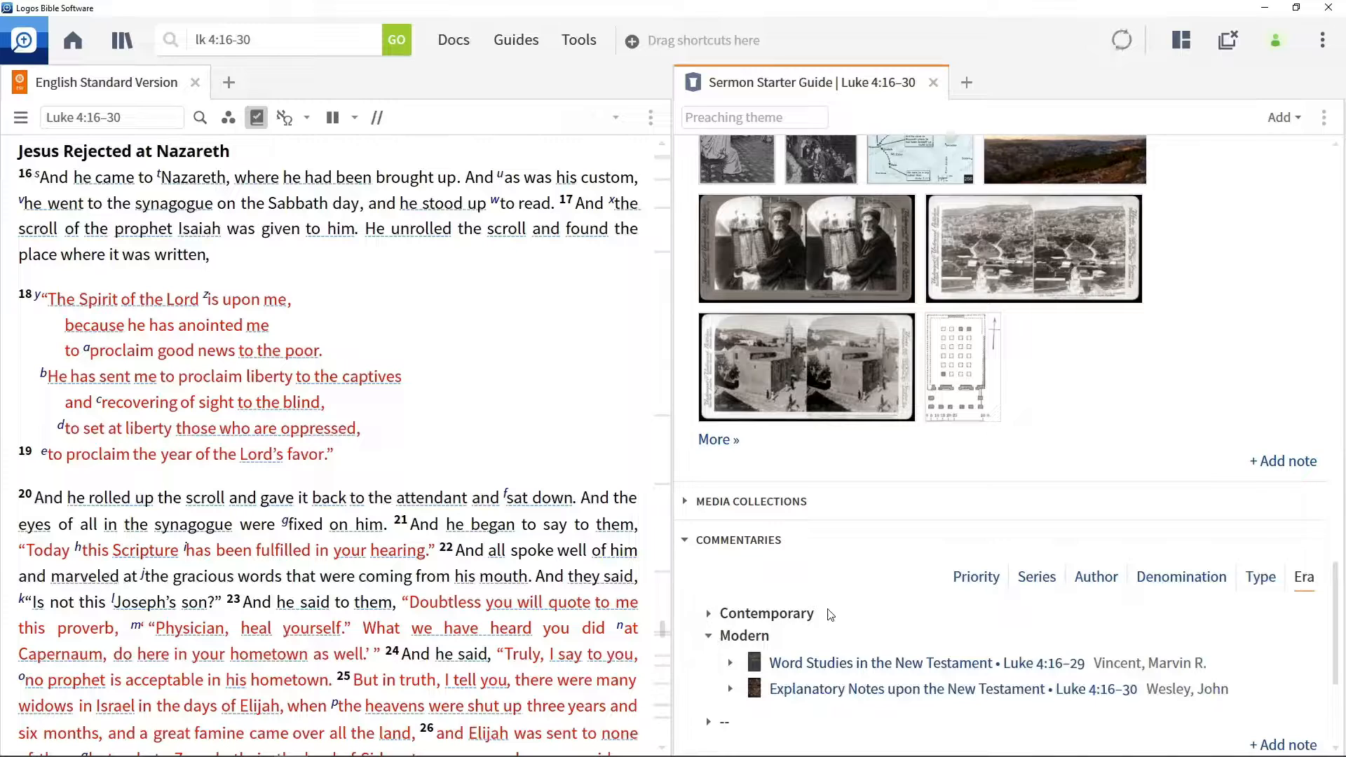
scroll(831, 615, down, 2)
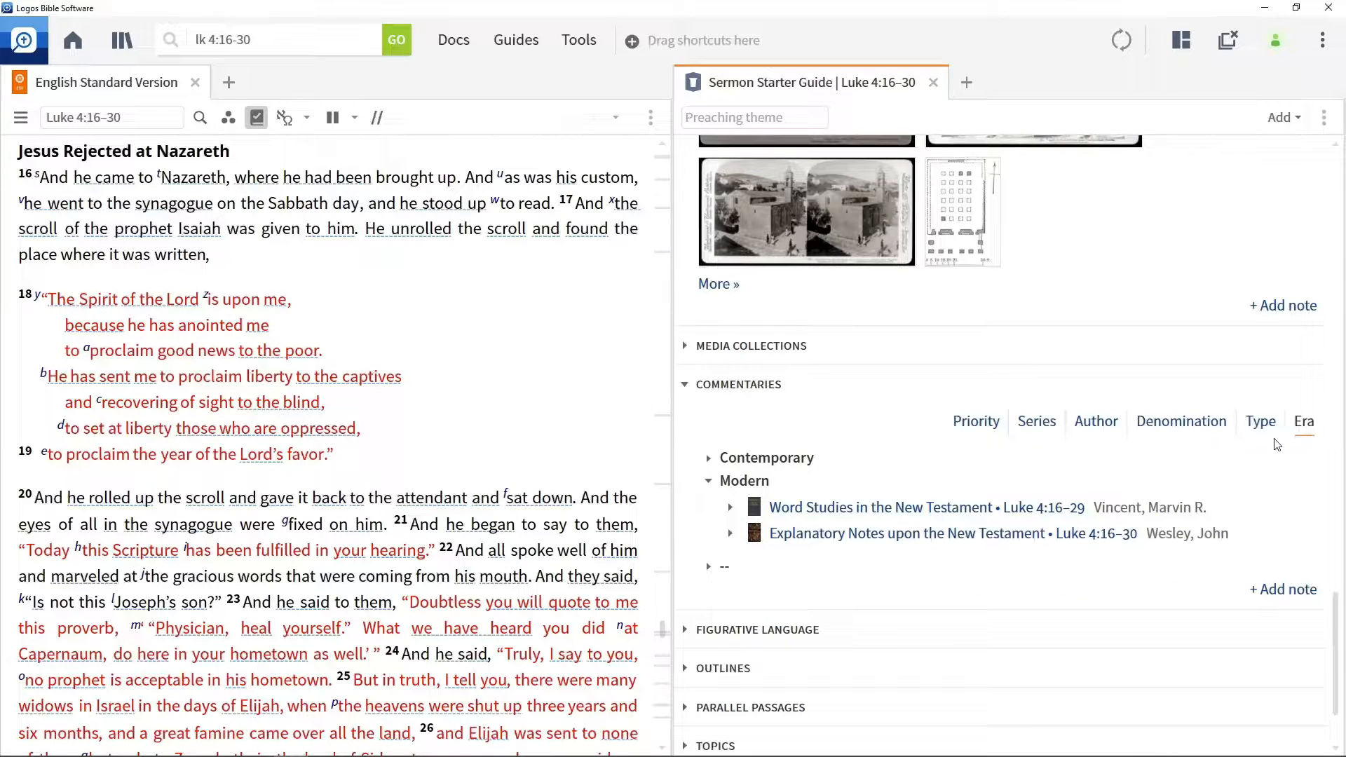
Step: Group the commentaries by type, list the Exegetical ones and open the TNTC commentary on Luke 4:16–30
click(1260, 422)
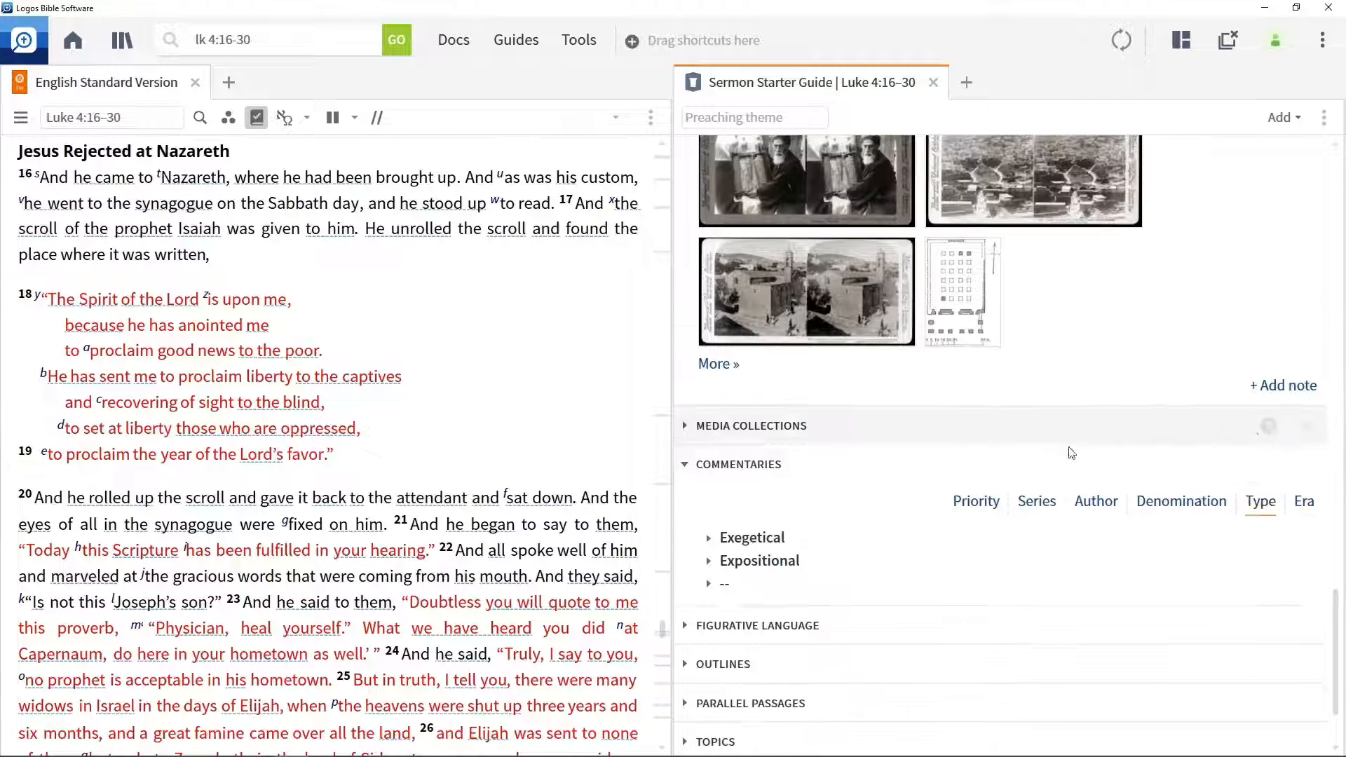
click(708, 538)
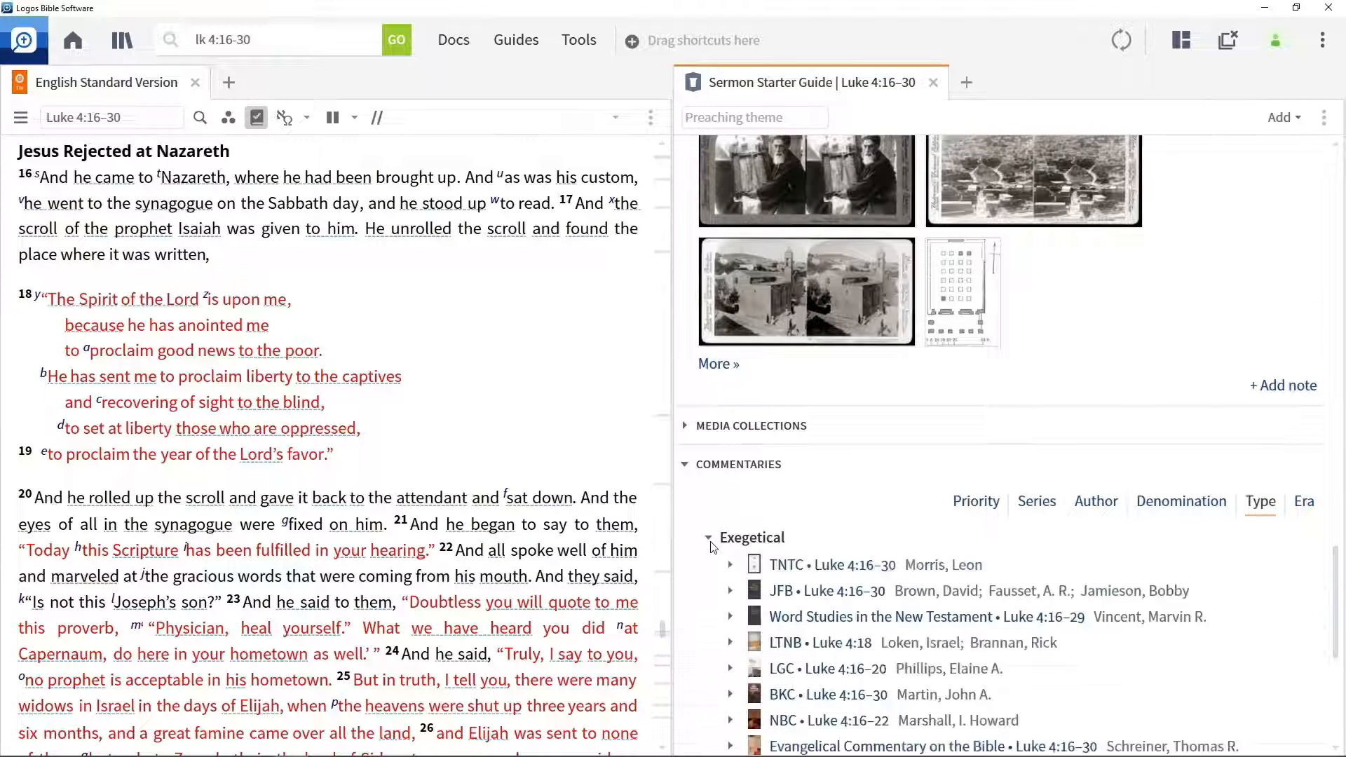
click(857, 569)
mouse_move(901, 629)
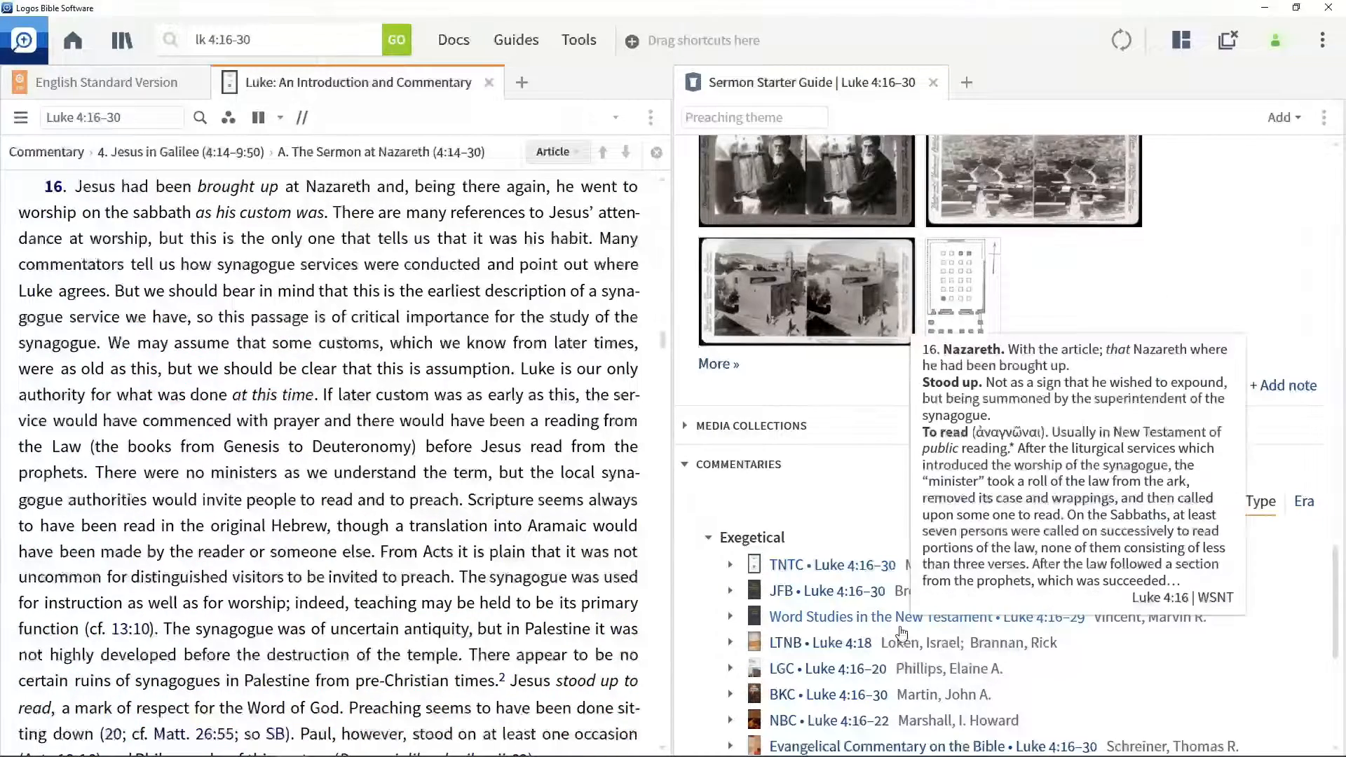
Step: Expand the guide's Outlines section and preview the Holman Illustrated Bible Dictionary outline
scroll(901, 629, down, 5)
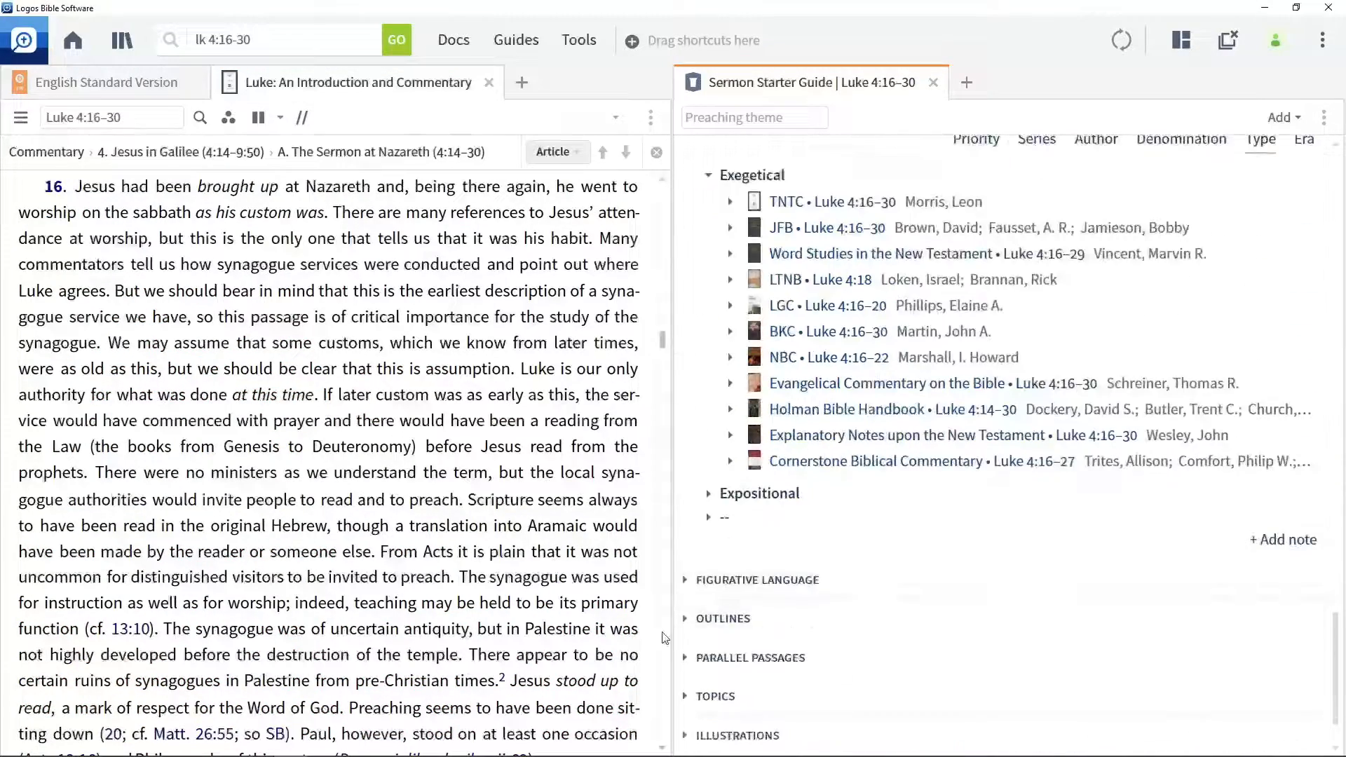
click(703, 618)
scroll(826, 612, down, 2)
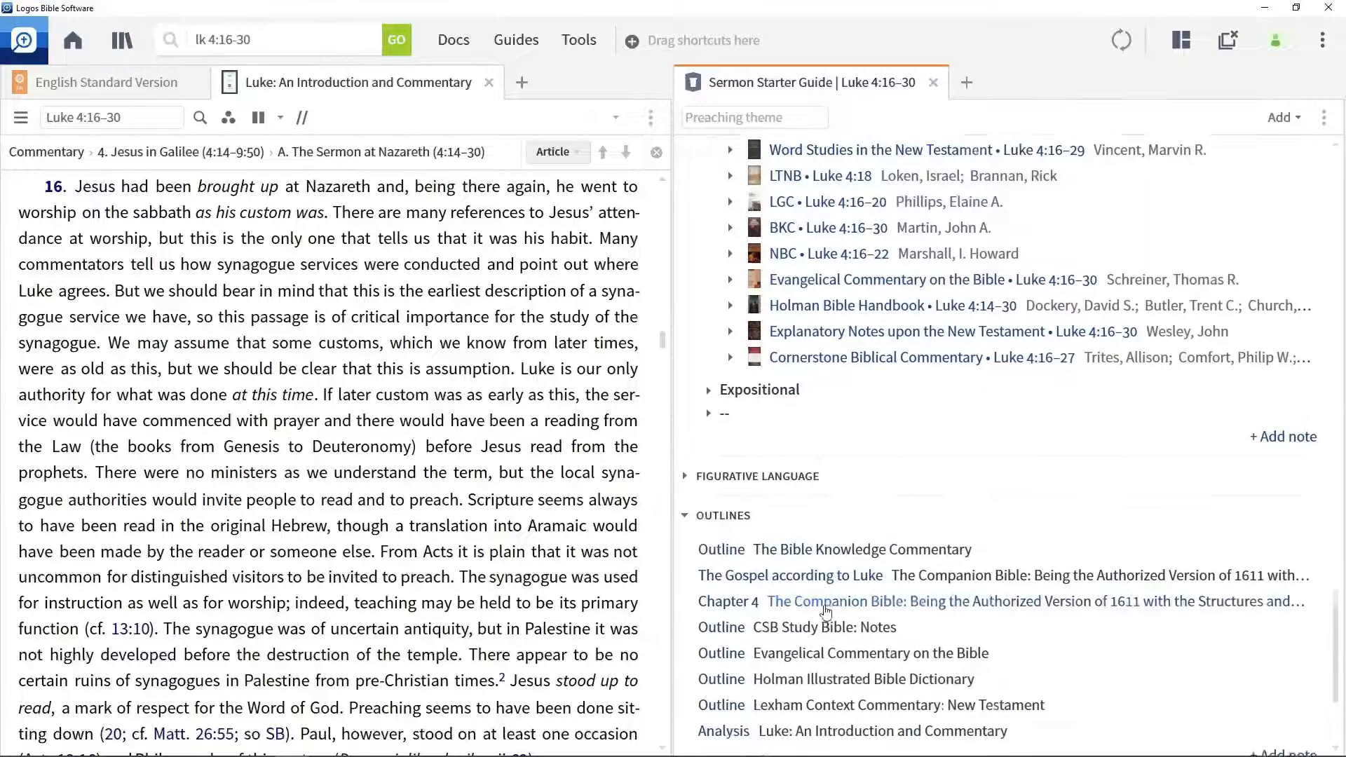
scroll(825, 612, down, 3)
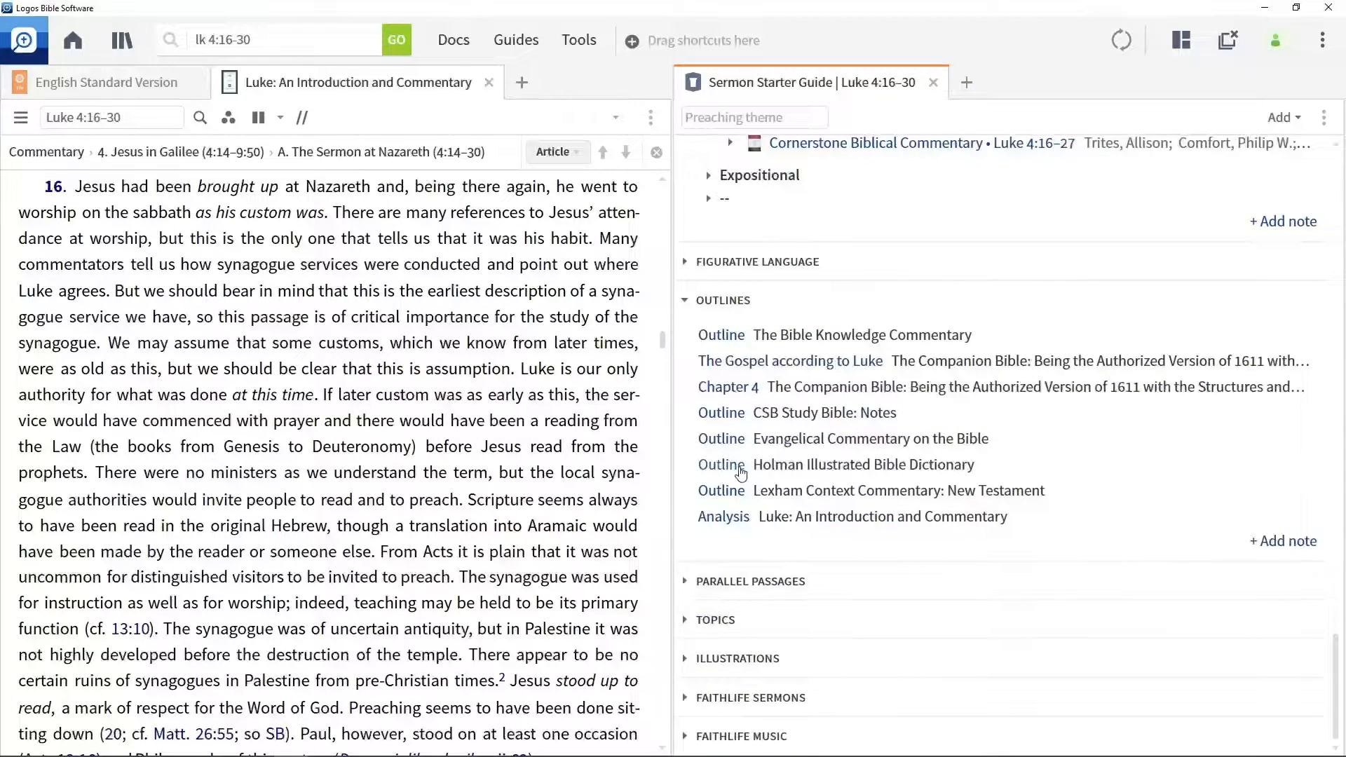
mouse_move(741, 474)
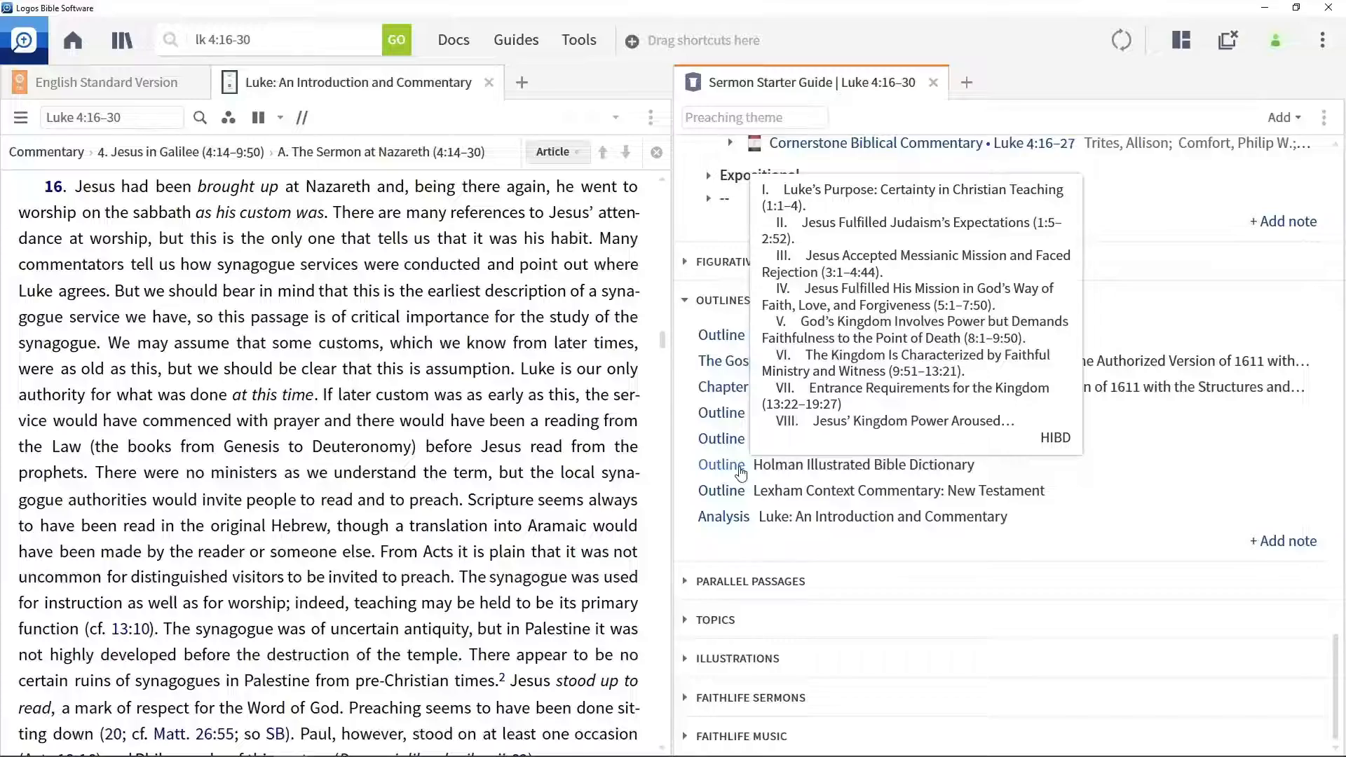
Step: Return to the Coming of Messiah thematic outline and copy it into a new sermon document
scroll(902, 618, up, 20)
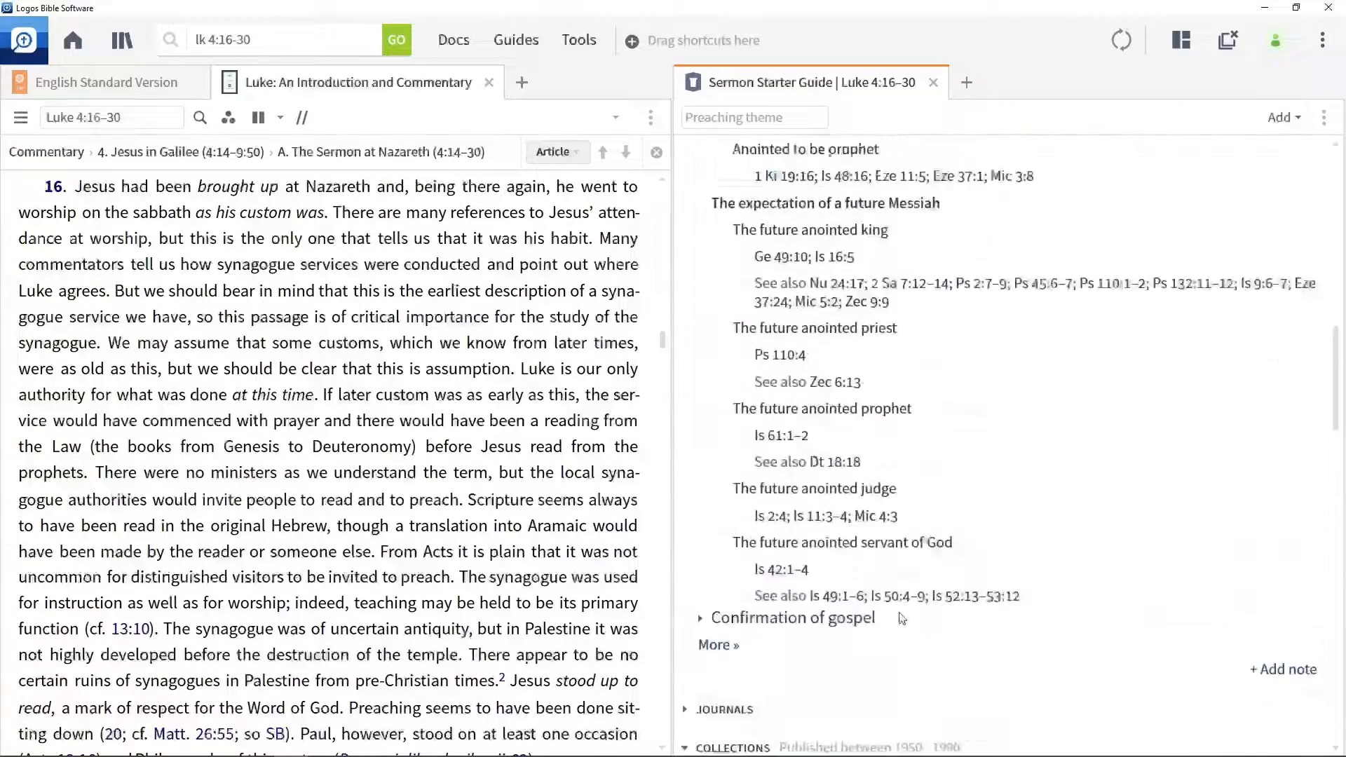
scroll(901, 619, up, 10)
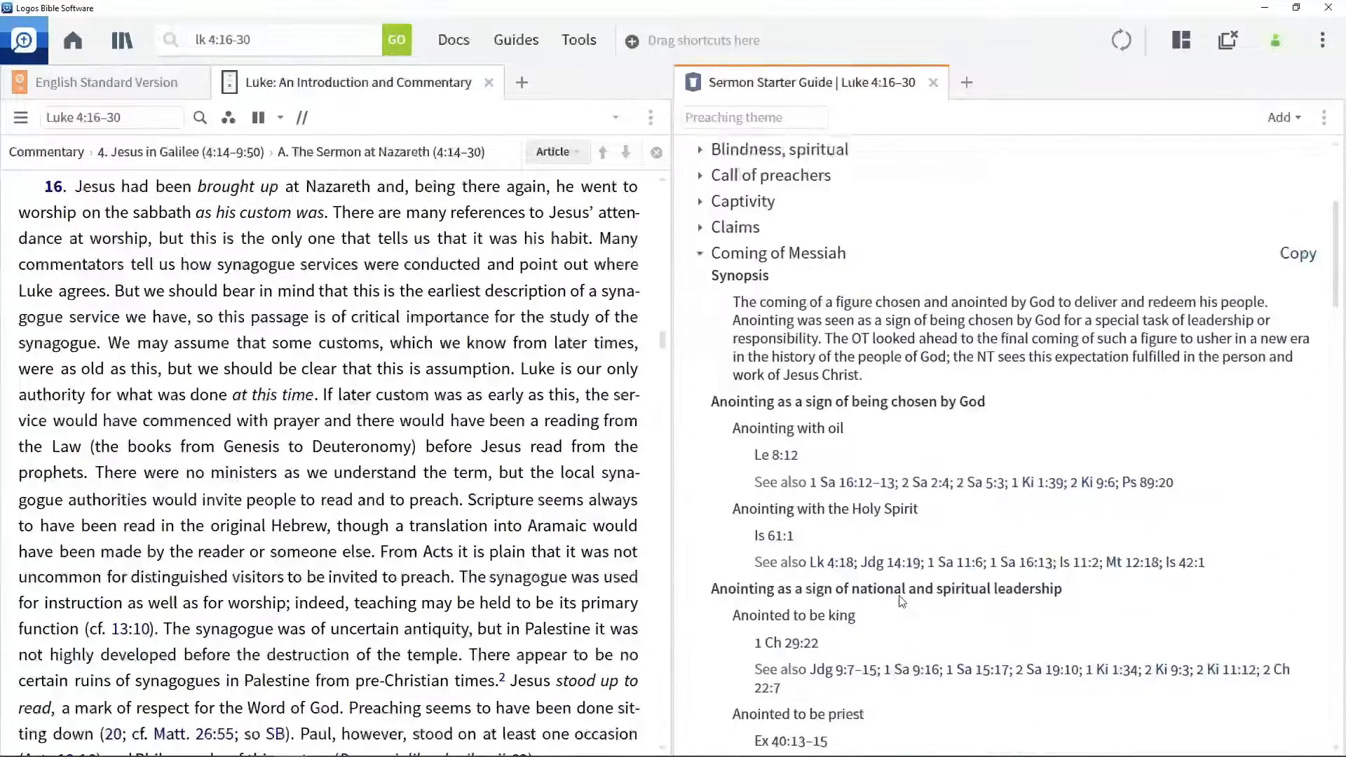
scroll(901, 601, up, 1)
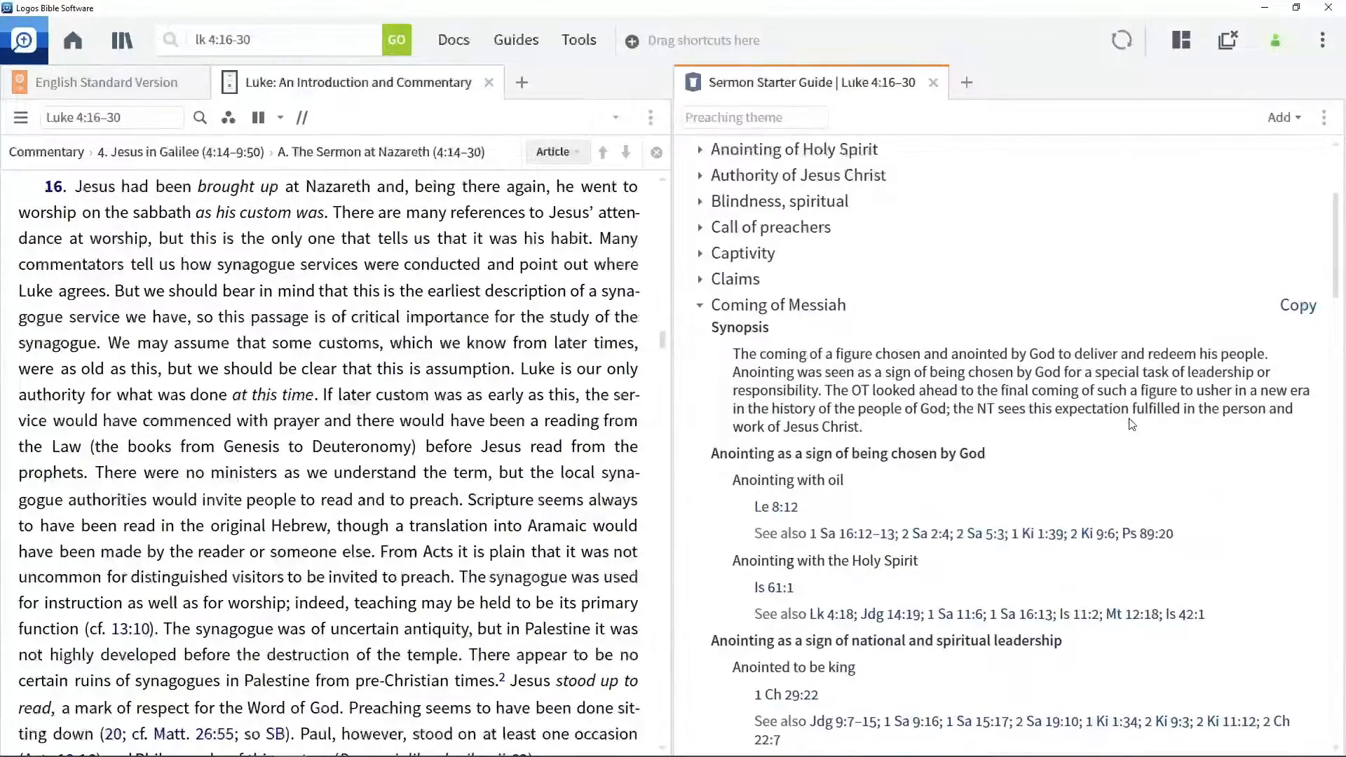
click(1302, 306)
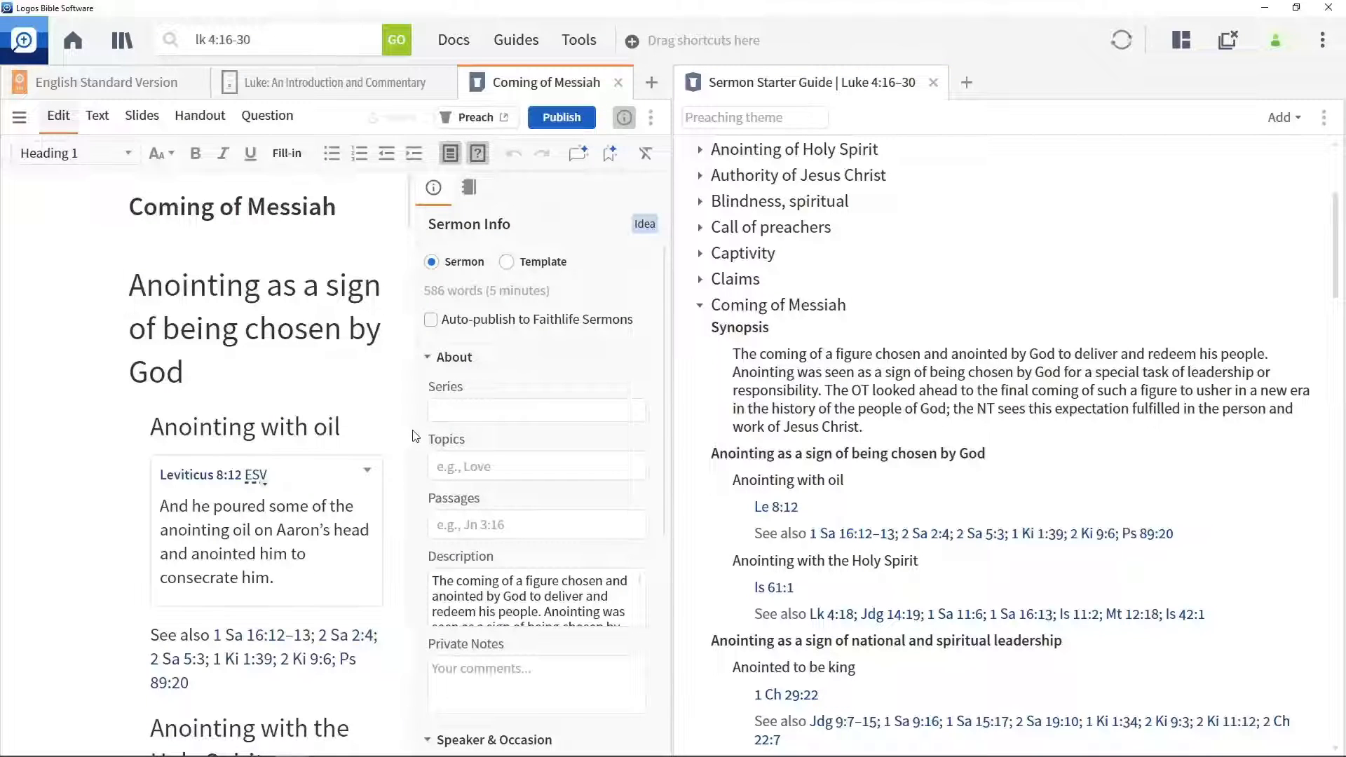
Step: Add the topic Messiah and the passage Luke 4:16–30 to the Coming of Messiah sermon's info
click(465, 468)
text(messiah)
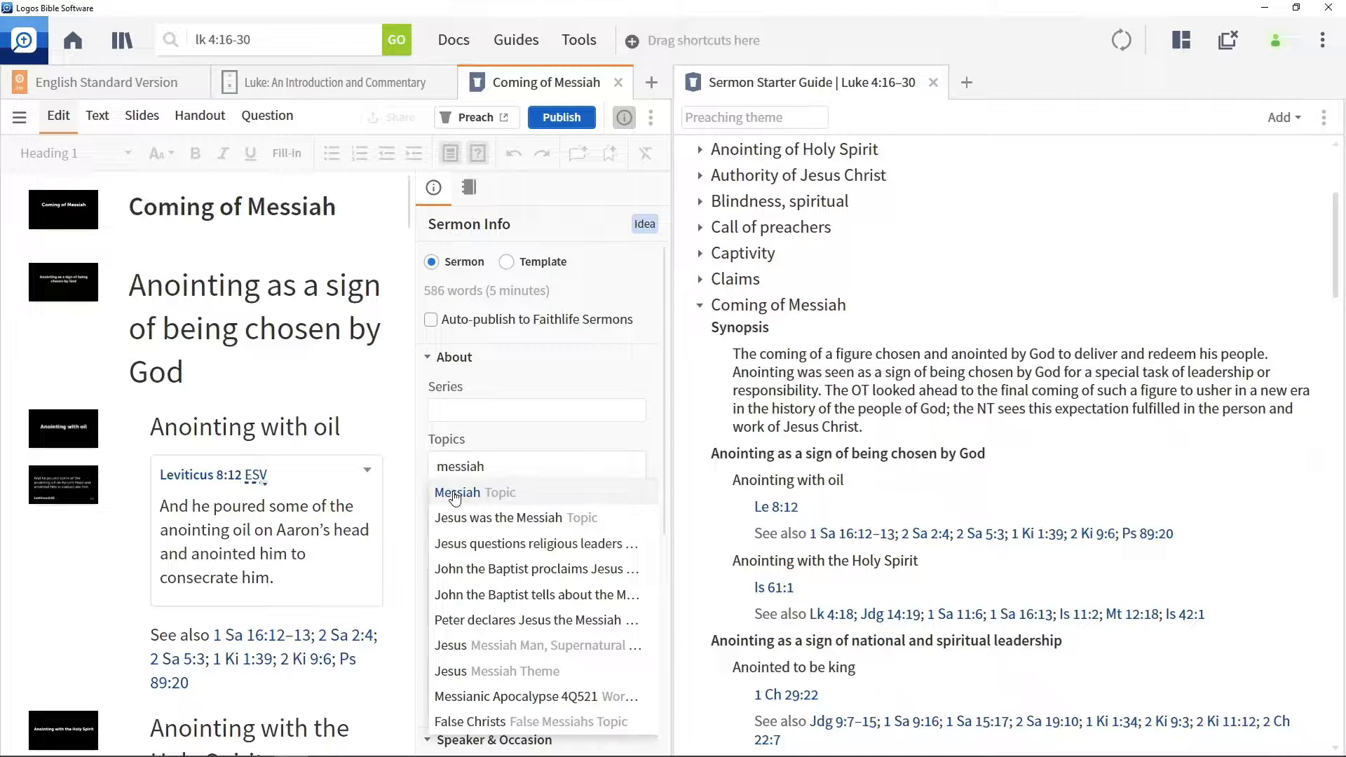
click(454, 492)
scroll(536, 420, down, 3)
click(514, 360)
text(lk 4)
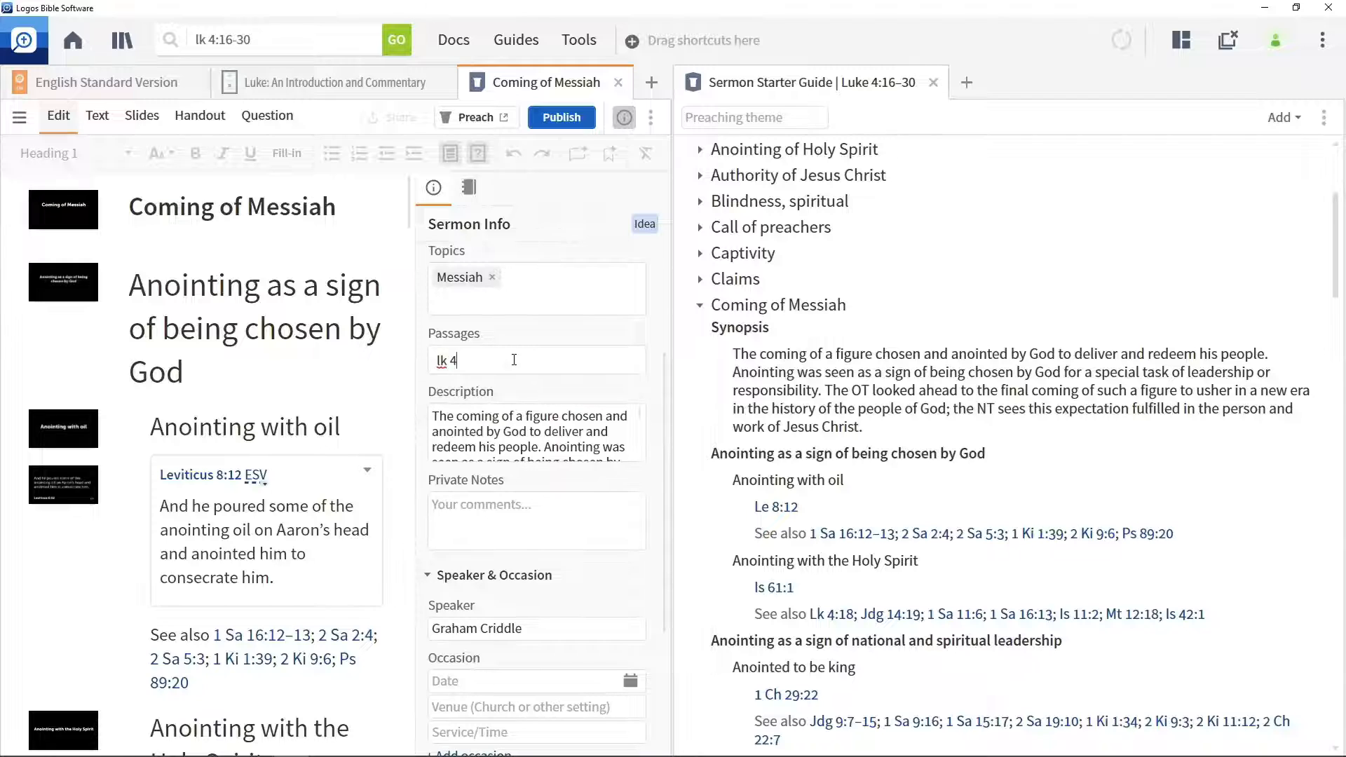
text(:16-30)
key(Return)
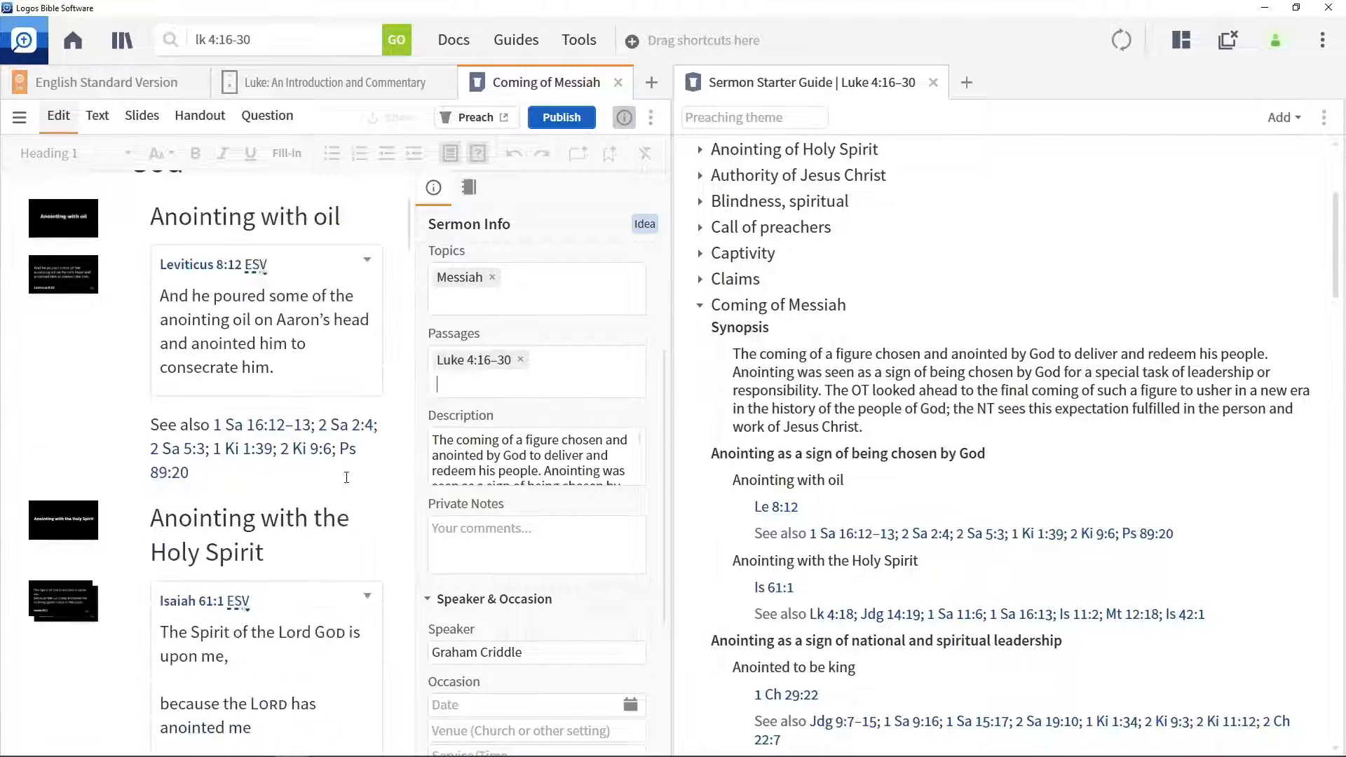
Step: Hide the sermon info and read through the copied outline to the section on the expectation of a future Messiah
click(624, 116)
scroll(485, 434, down, 3)
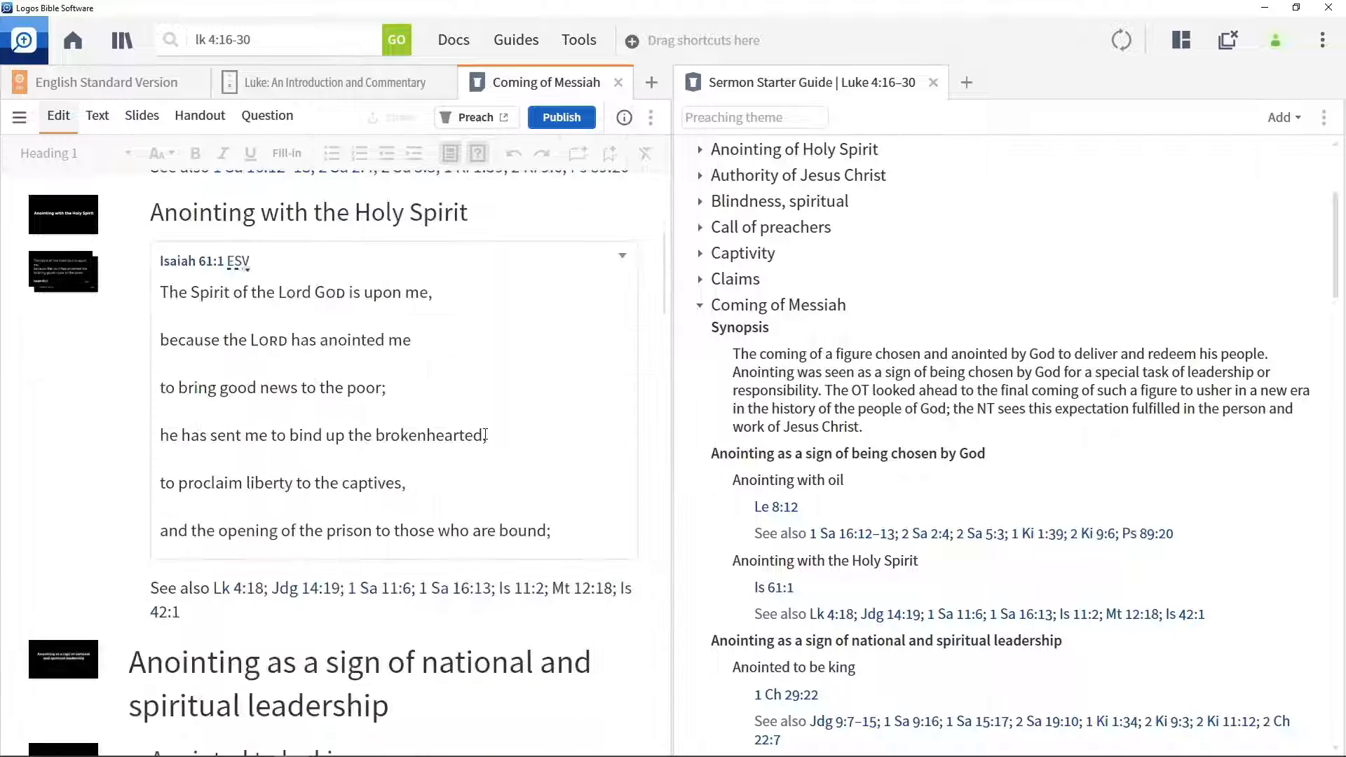
scroll(485, 434, down, 6)
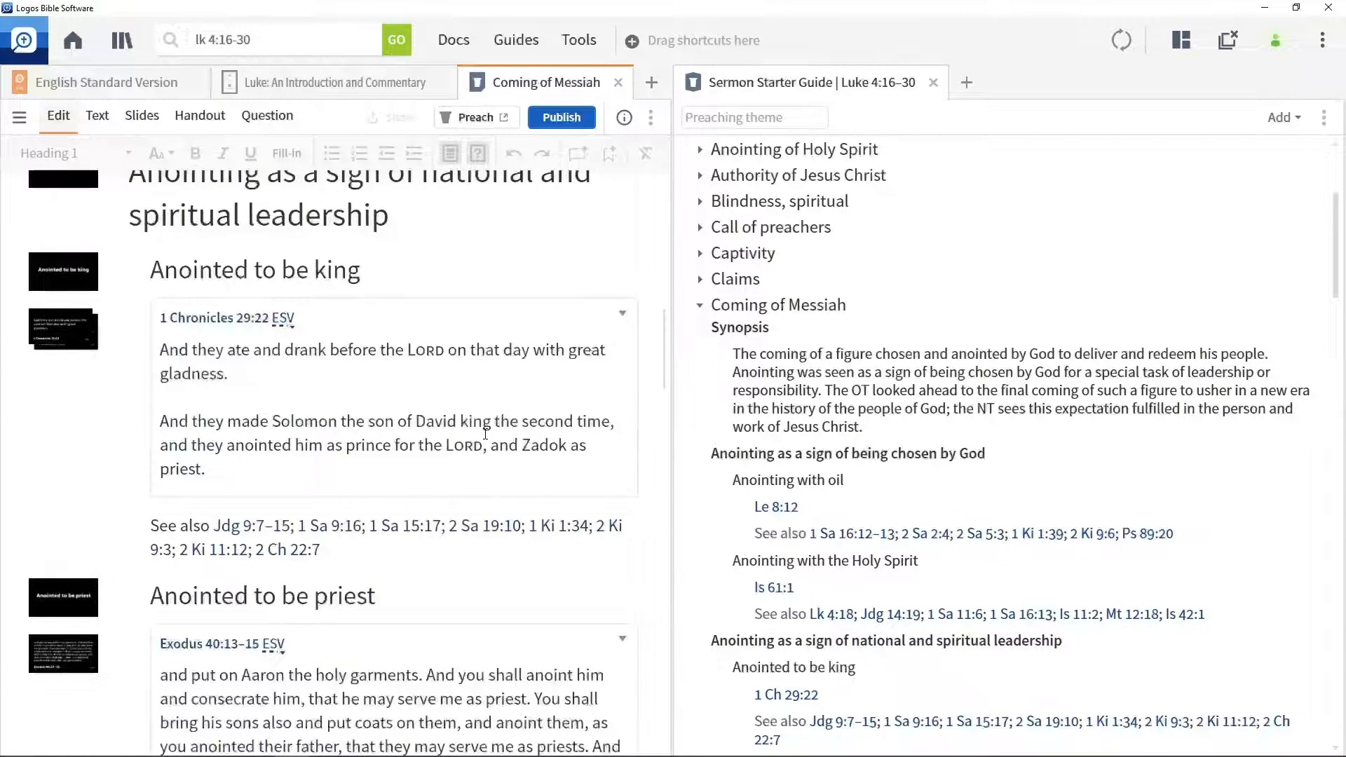
scroll(485, 434, down, 5)
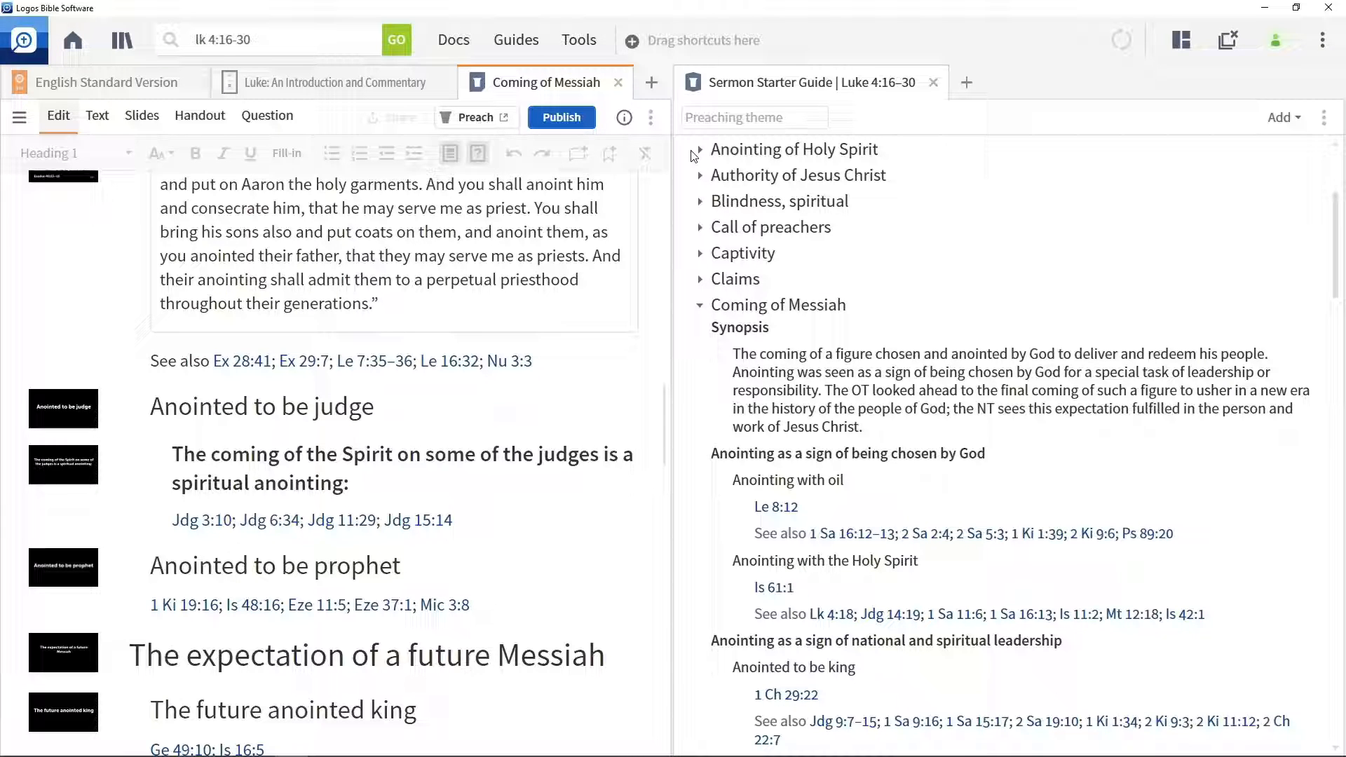
Step: Run the Sermon Starter Guide on the theme Prophecy: Fulfillment and expand its thematic outline Prophecy, fulfilment of OT
click(758, 118)
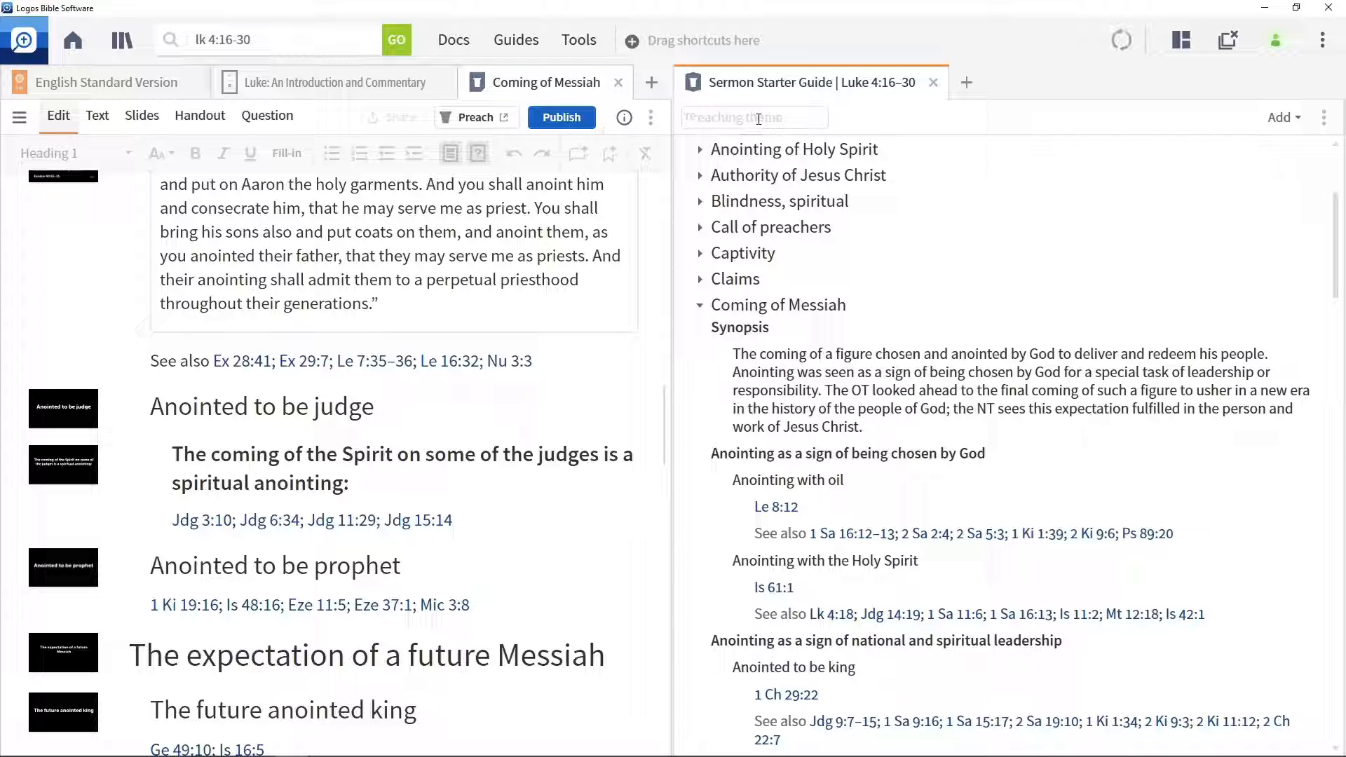
text(fulfil)
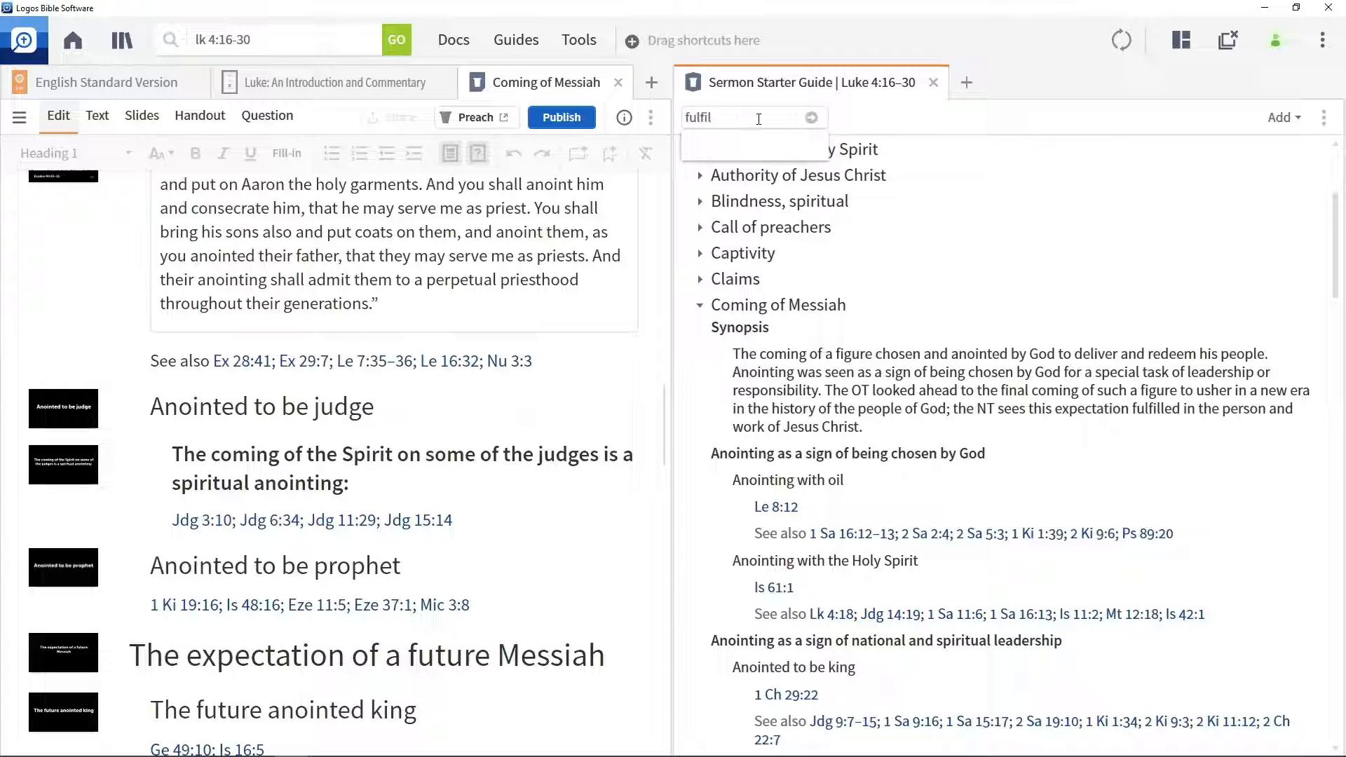
key(Return)
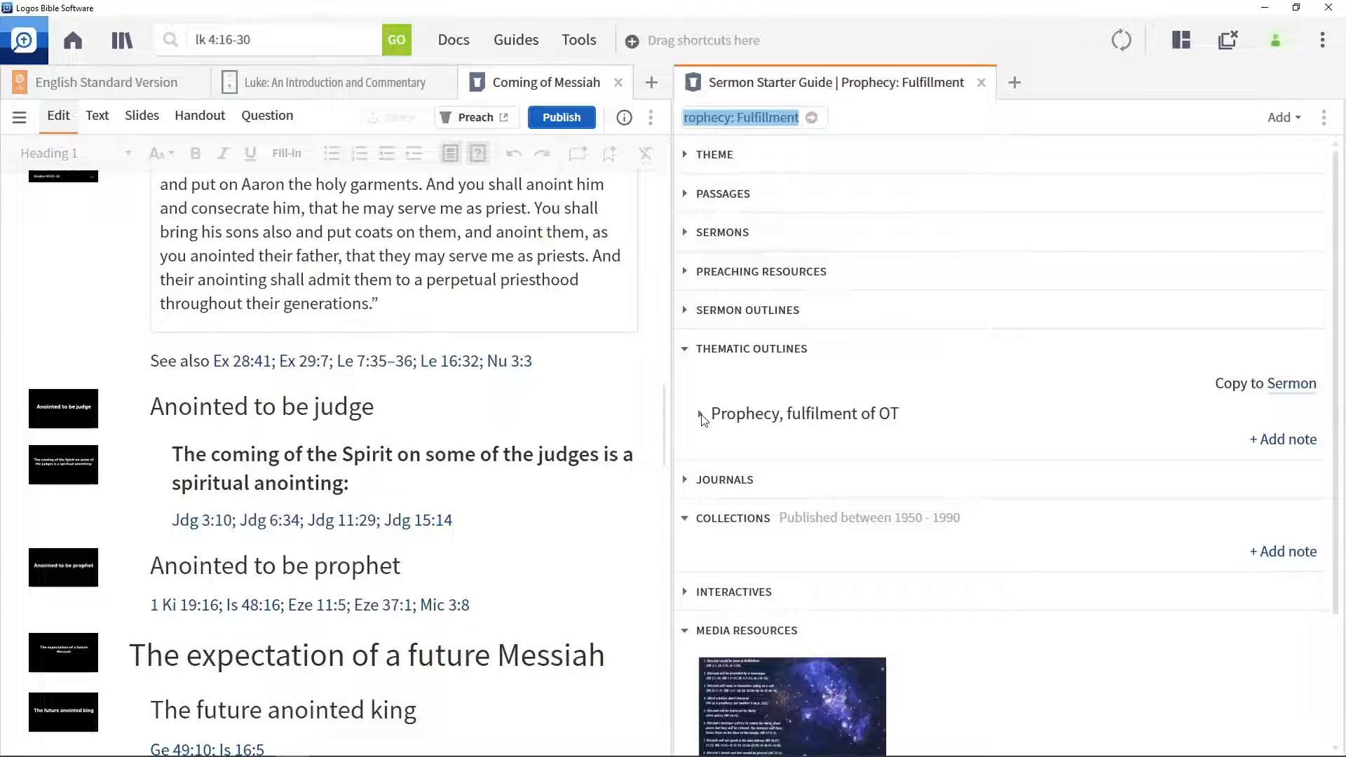
click(708, 416)
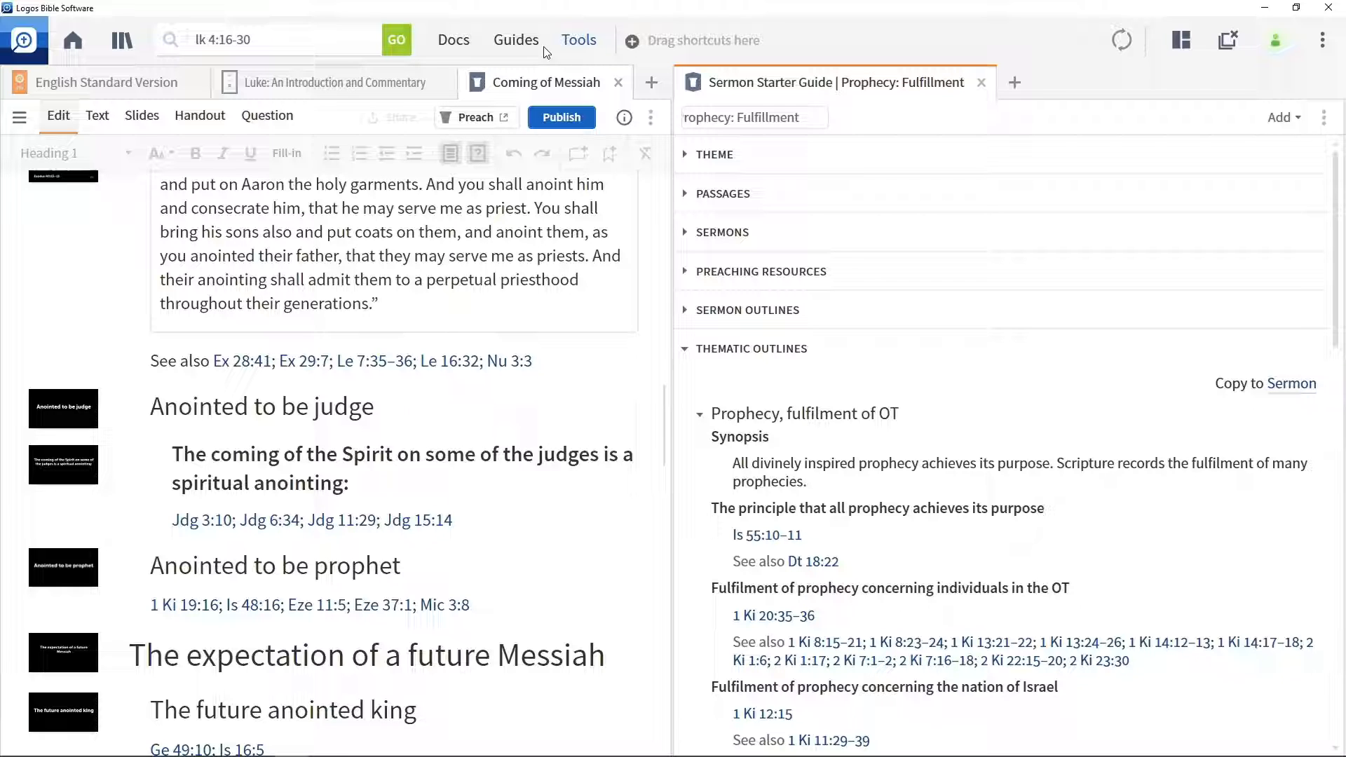
Step: Open the Preaching Resources guide, run it on Prophecy: Fulfillment and list the entries in 300 Quotations and Prayers for Christmas
click(522, 43)
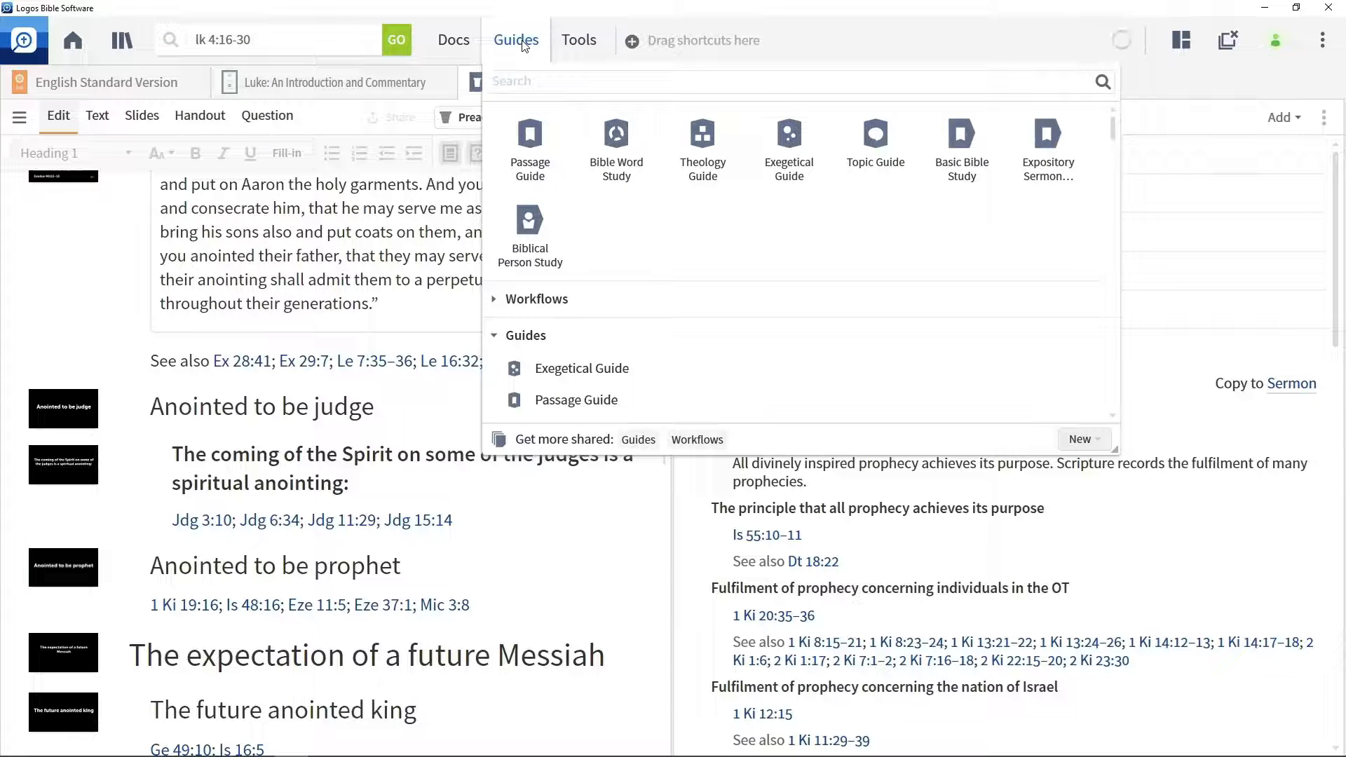
text(preaching)
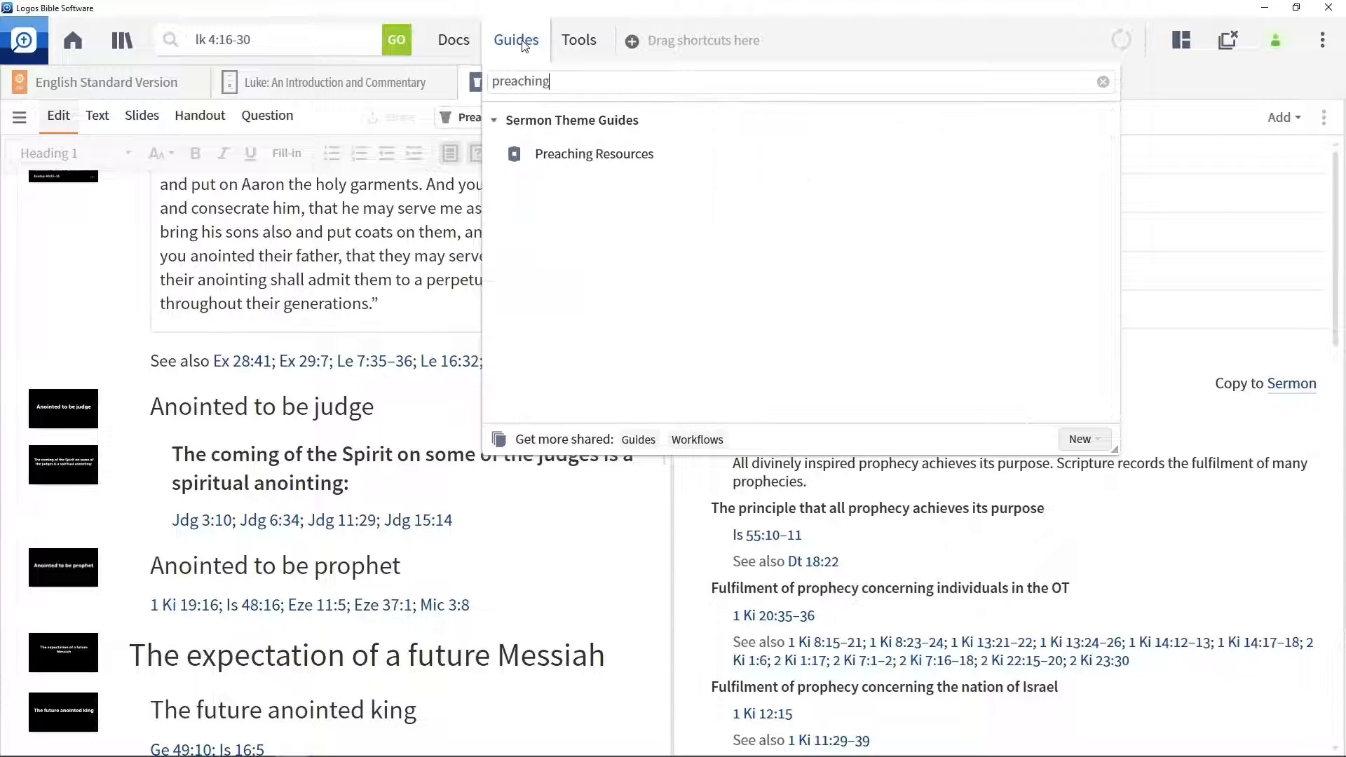
click(568, 156)
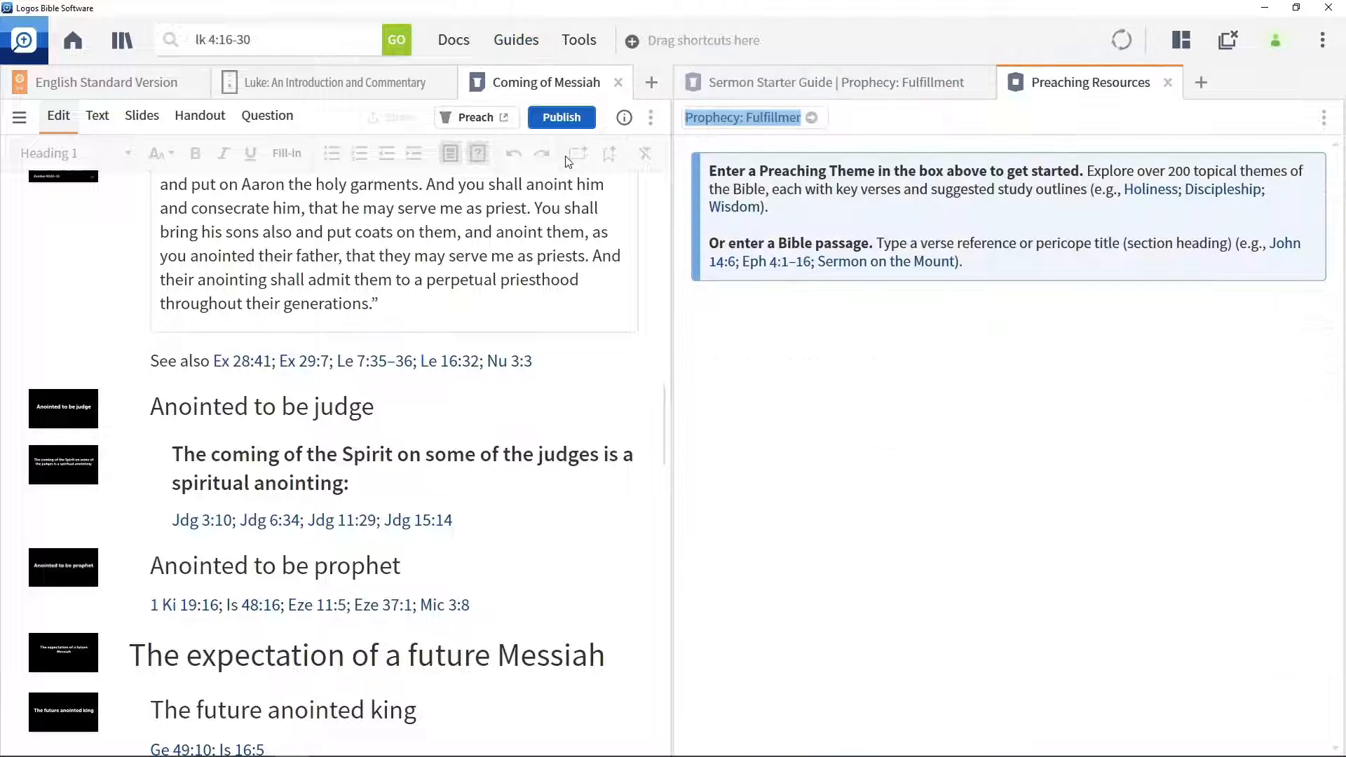
text(fulfil)
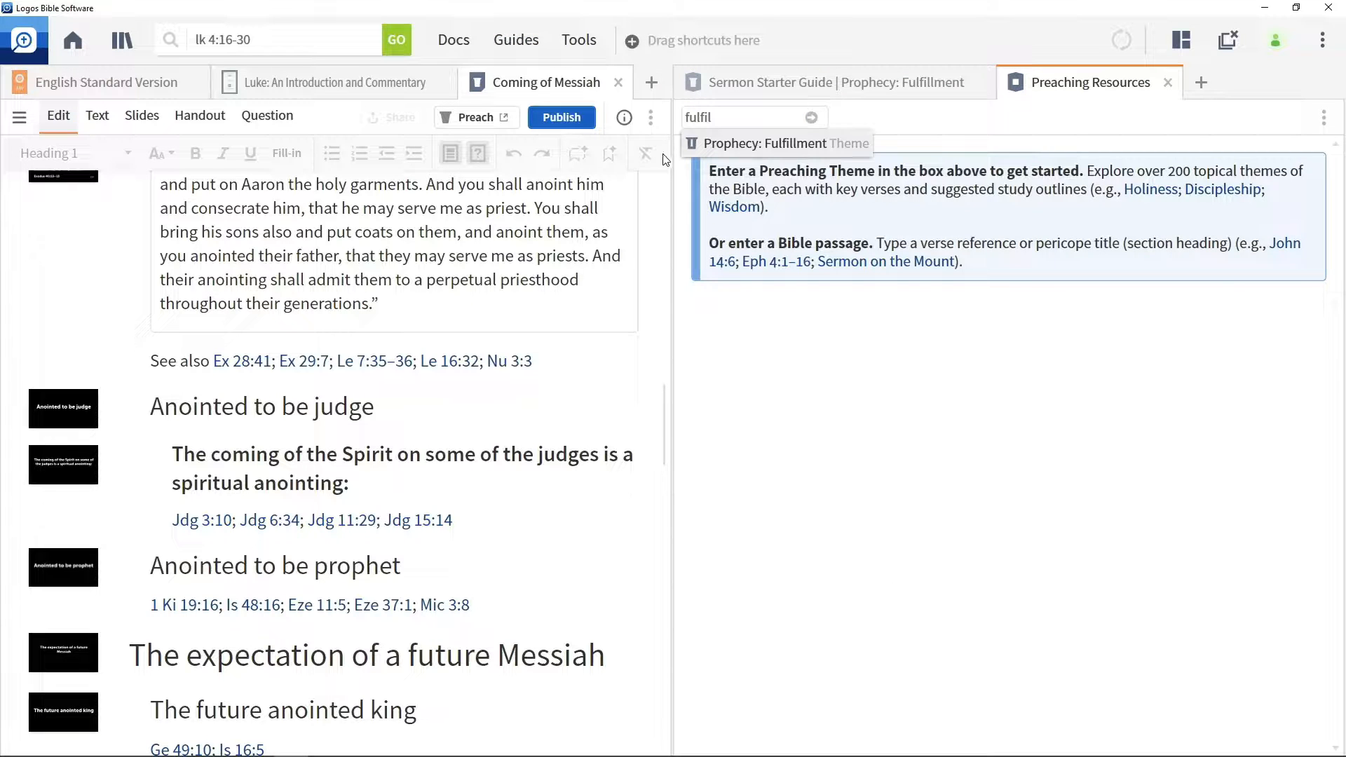
click(732, 144)
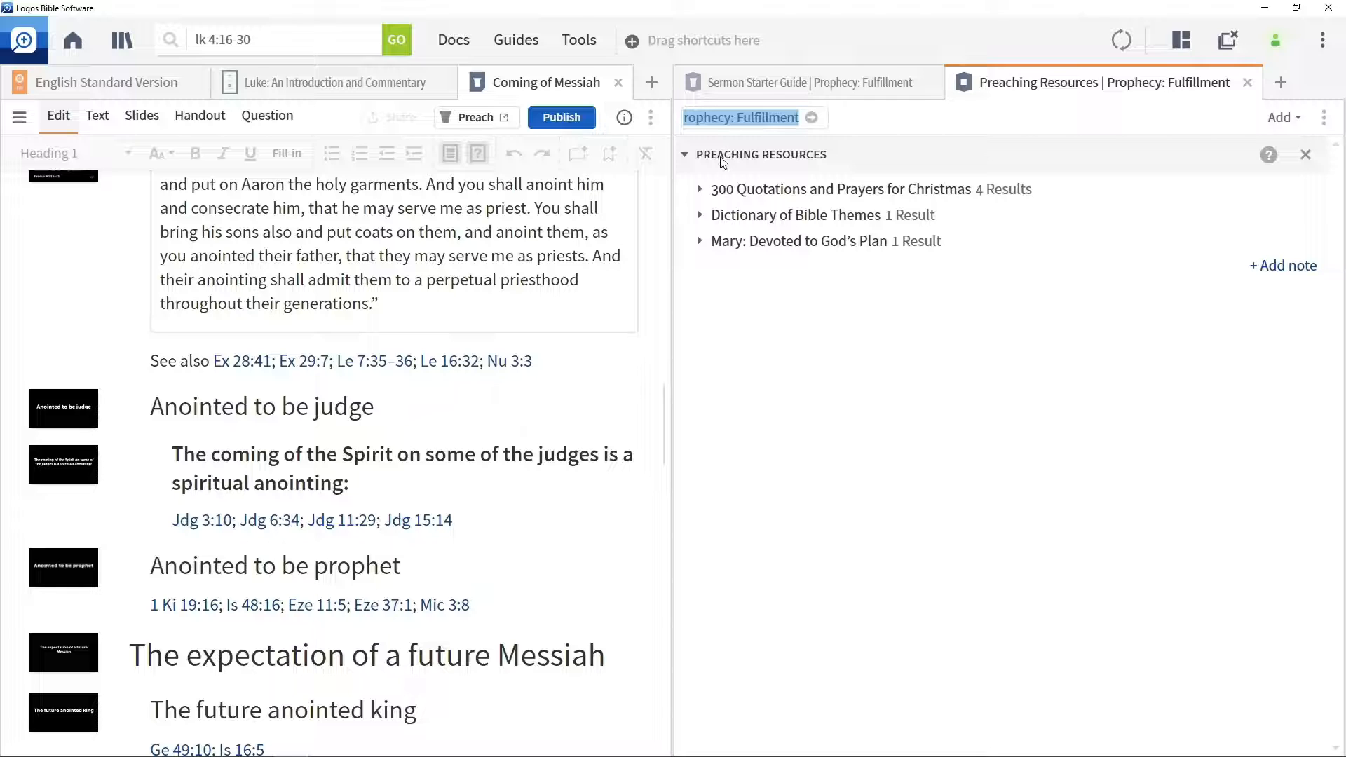
click(699, 191)
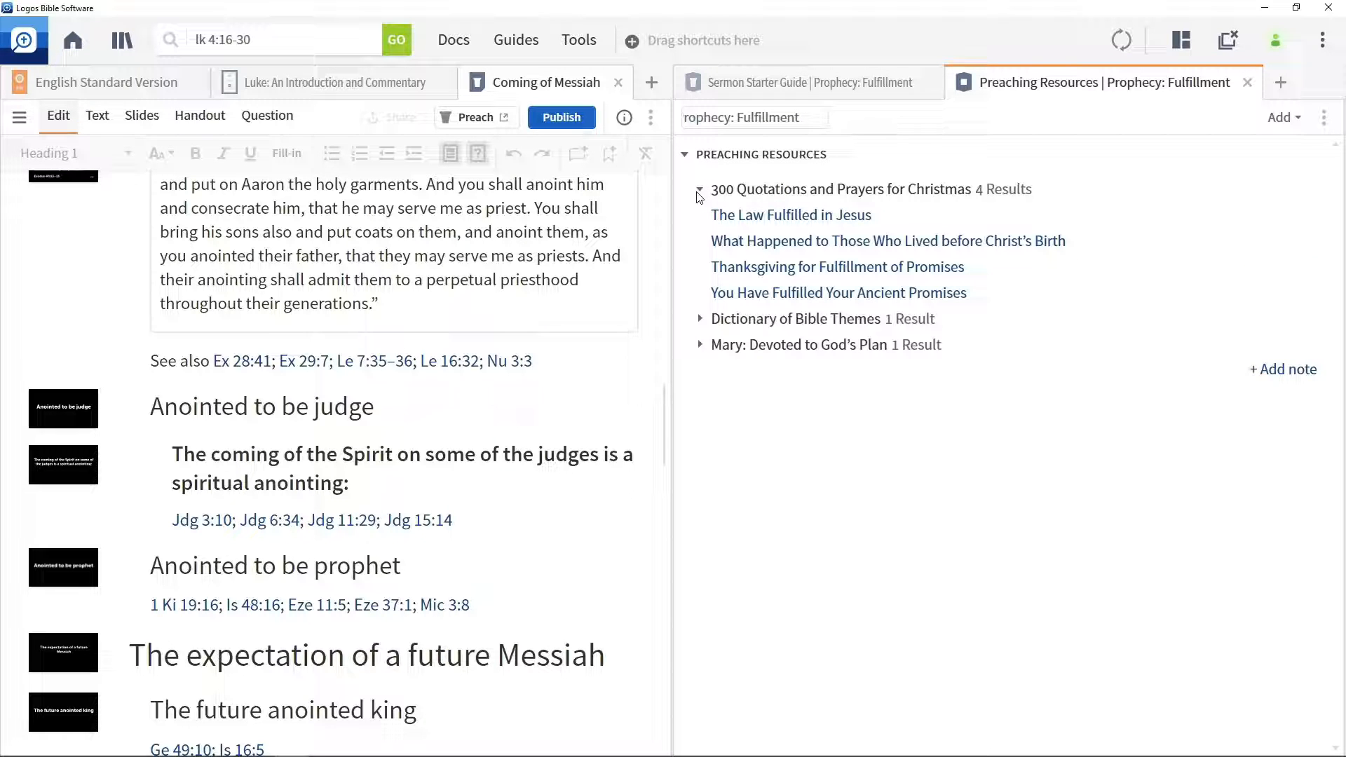